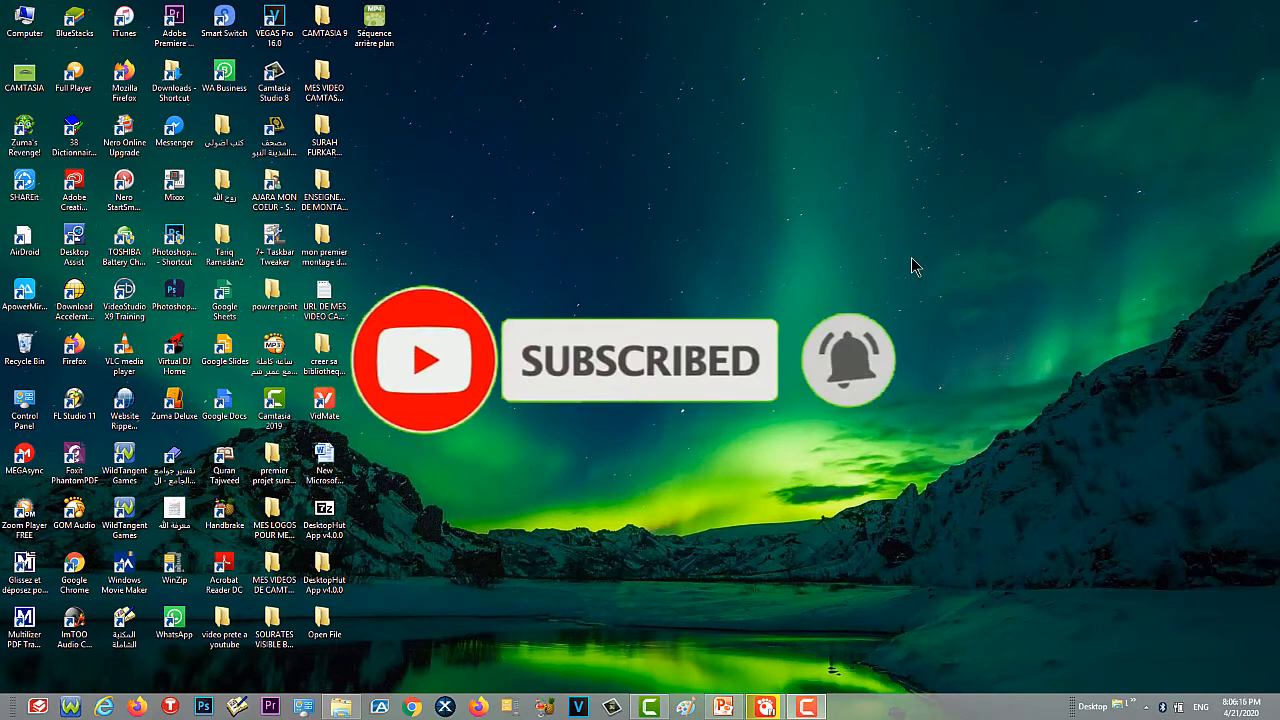
- Switch to Camtasia and add ocean.mp4 from the media bin to the timeline at the playhead
click(651, 707)
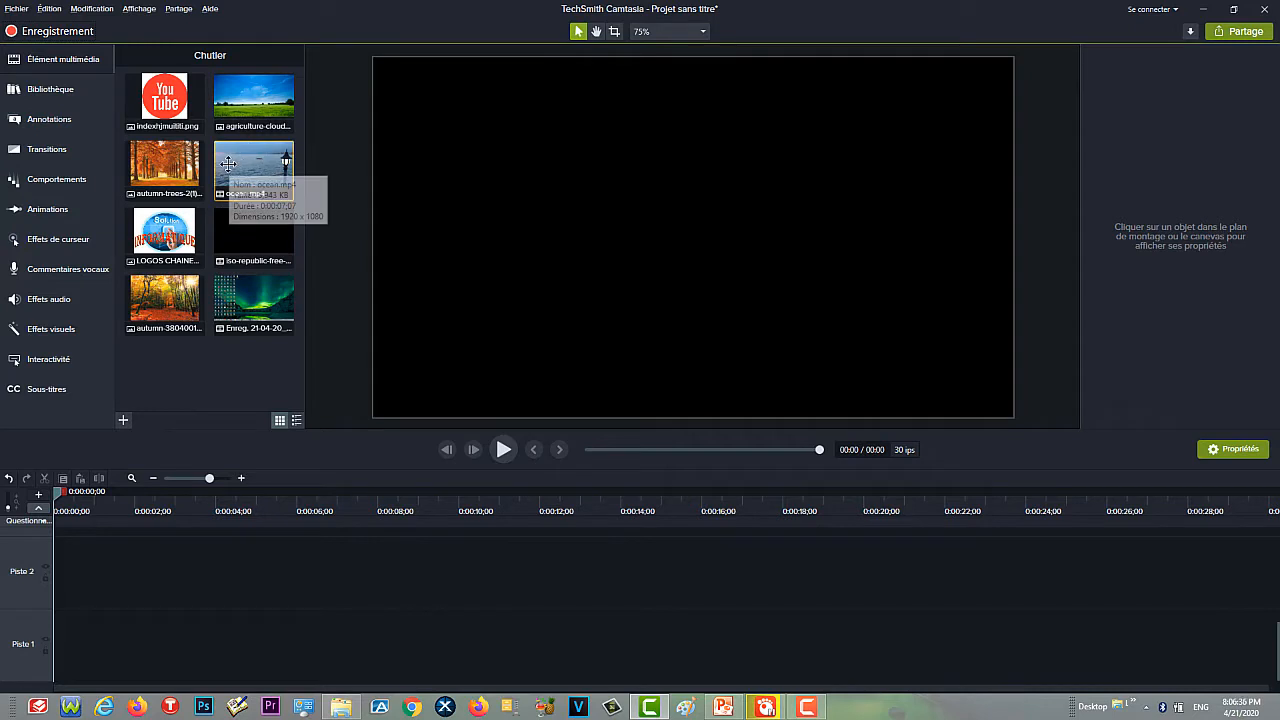
click(230, 172)
right_click(230, 172)
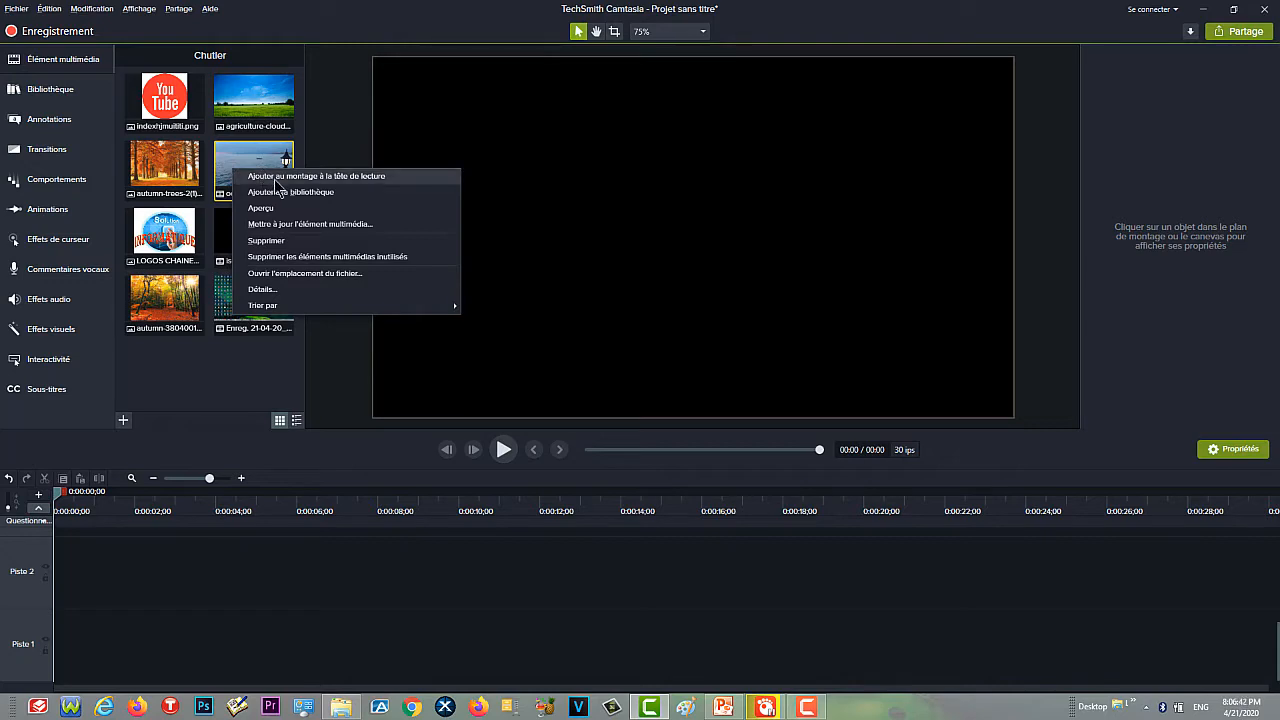
click(276, 178)
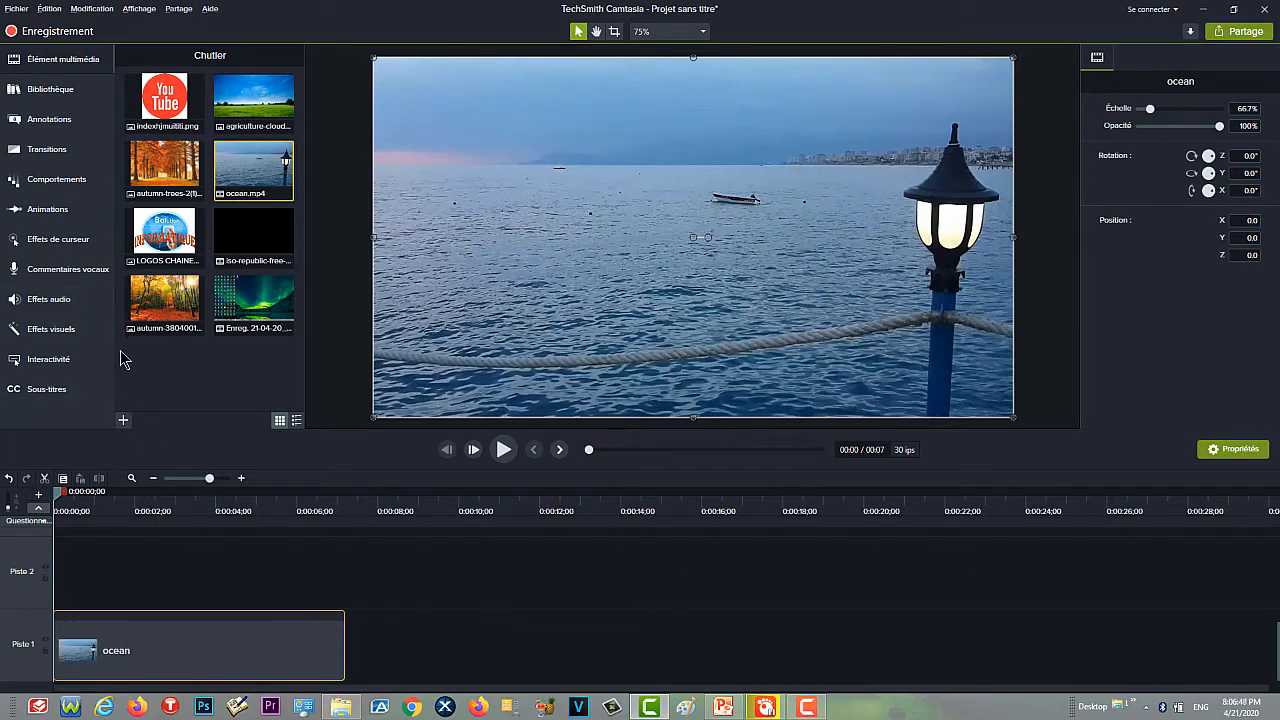
- Add the autumn-3804001 image to the timeline above the ocean clip and extend it to the ocean clip's end
right_click(158, 301)
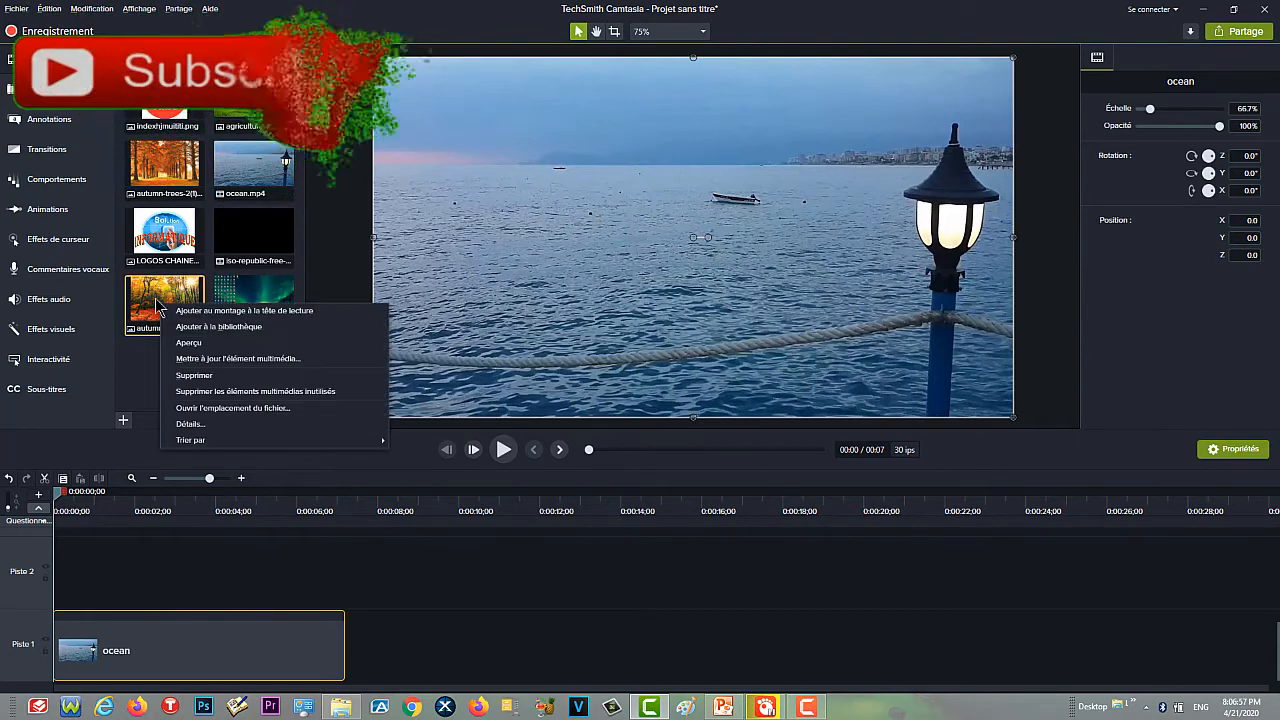
click(222, 311)
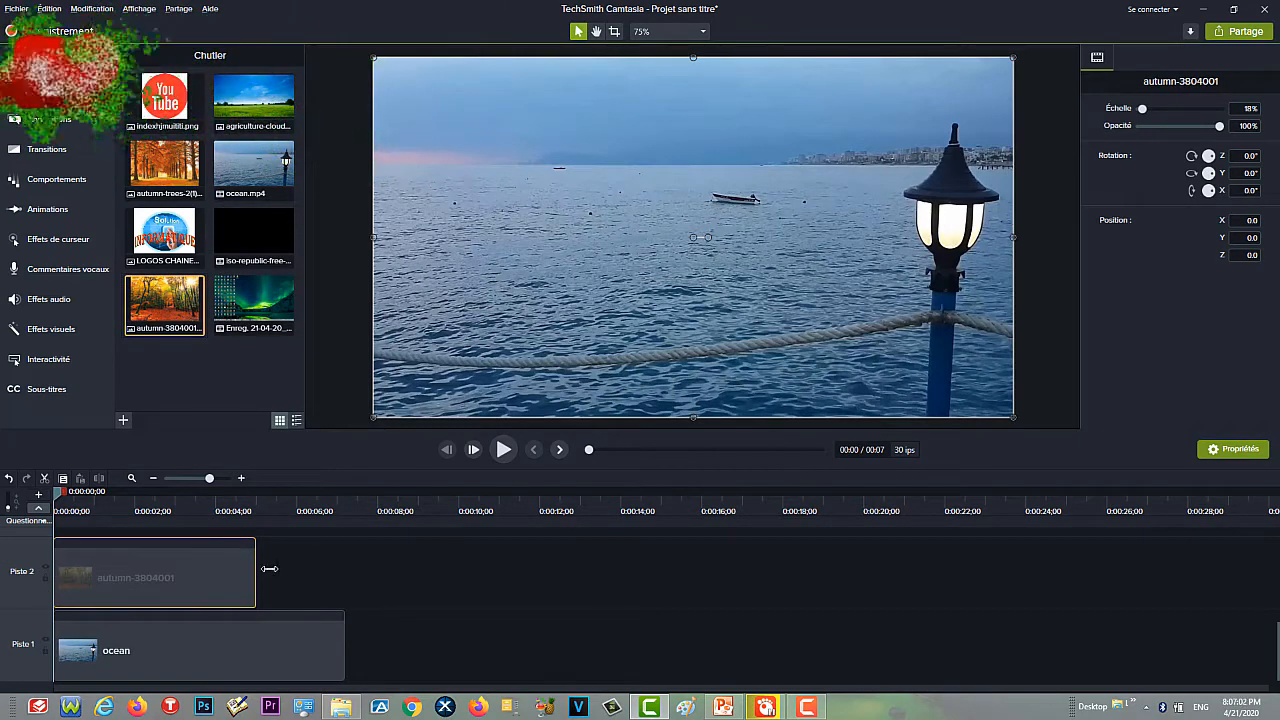
drag(258, 580, 344, 578)
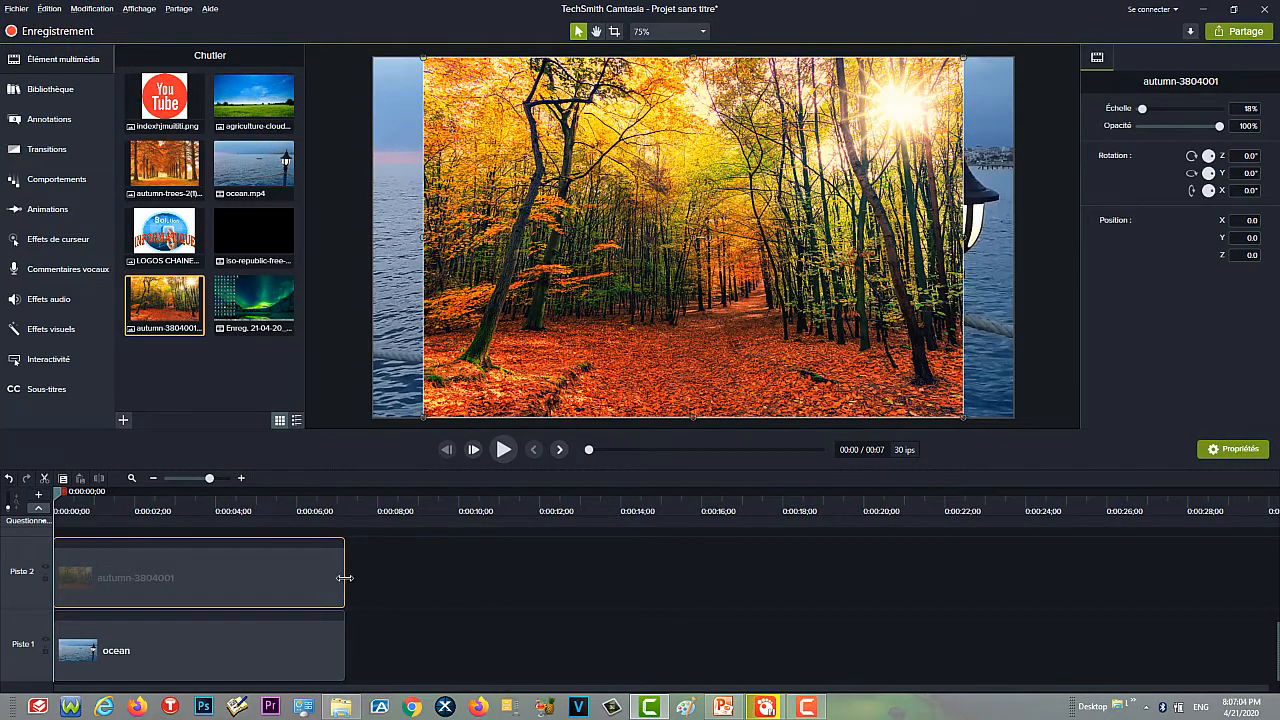
- Apply the Suppression couleur effect to the autumn-3804001 clip and enlarge the image to fill the full canvas width
click(79, 338)
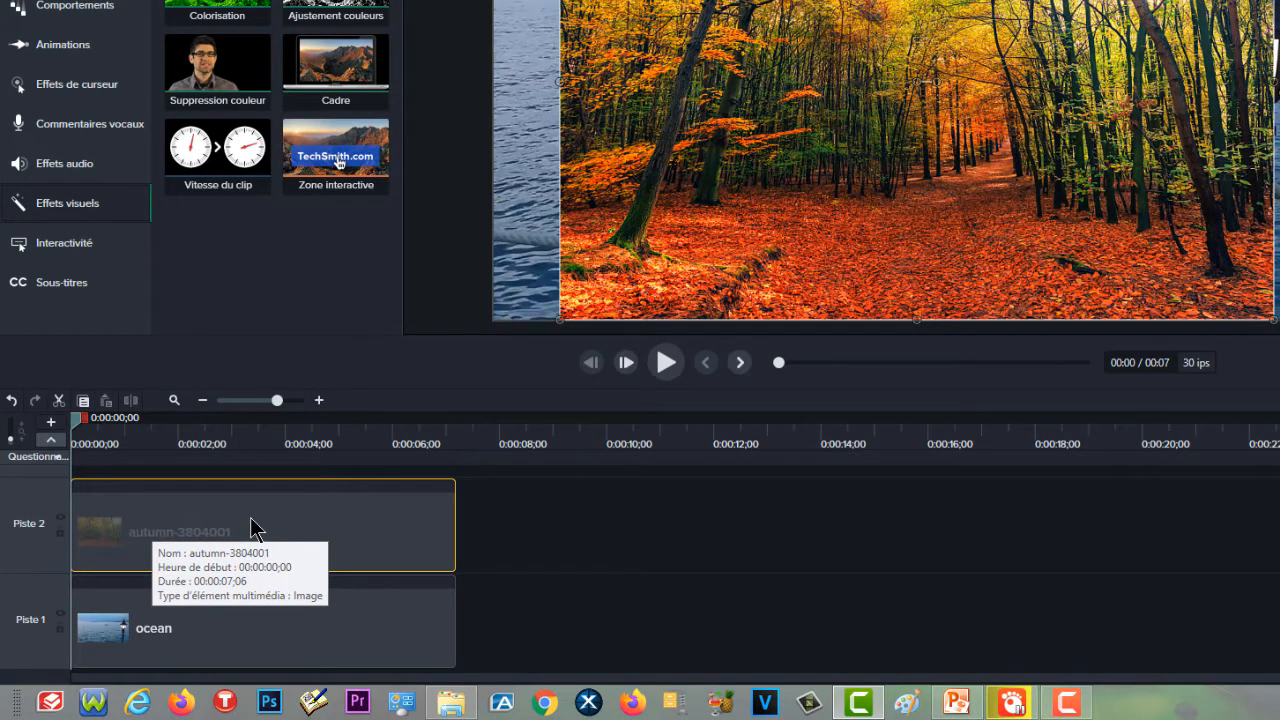
click(228, 64)
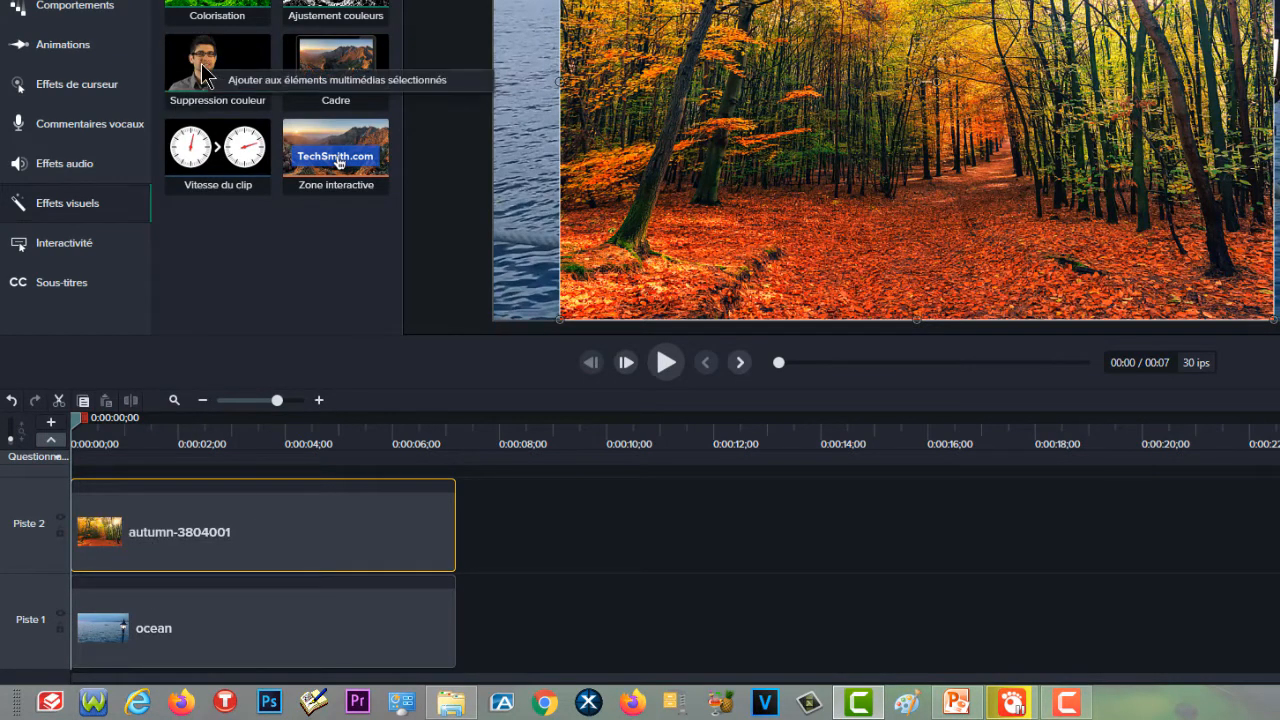
click(300, 83)
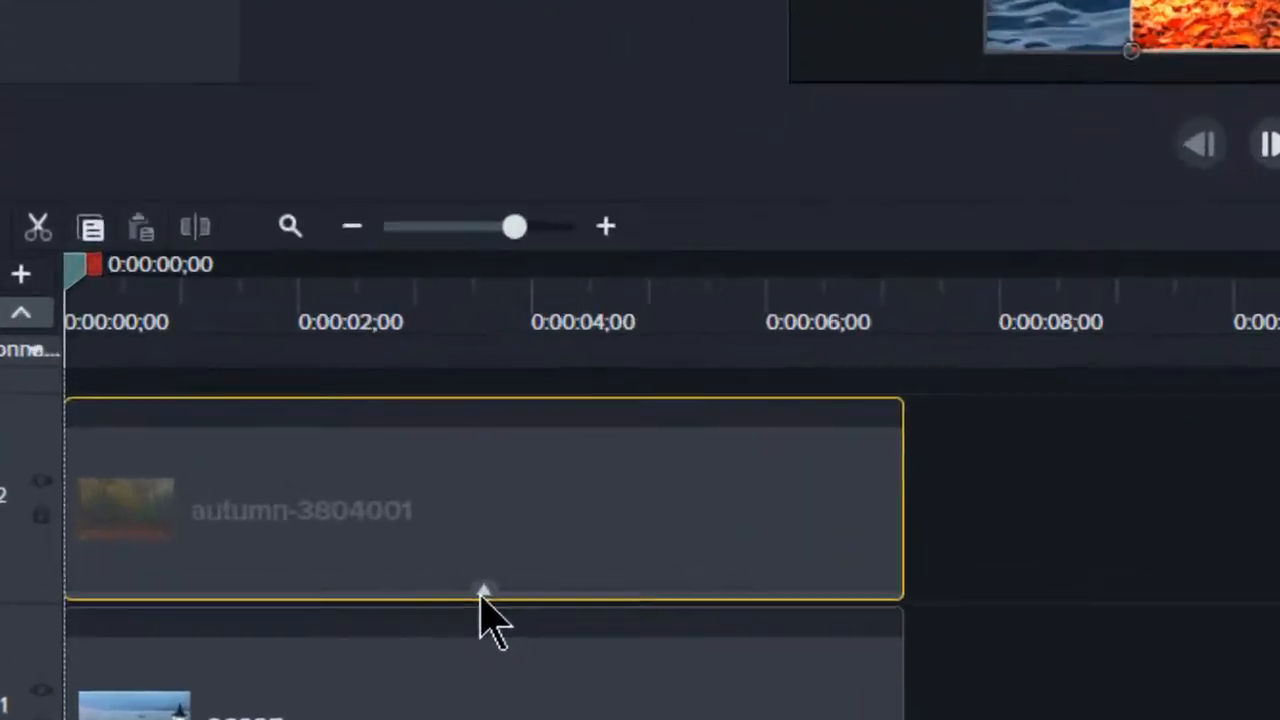
click(264, 566)
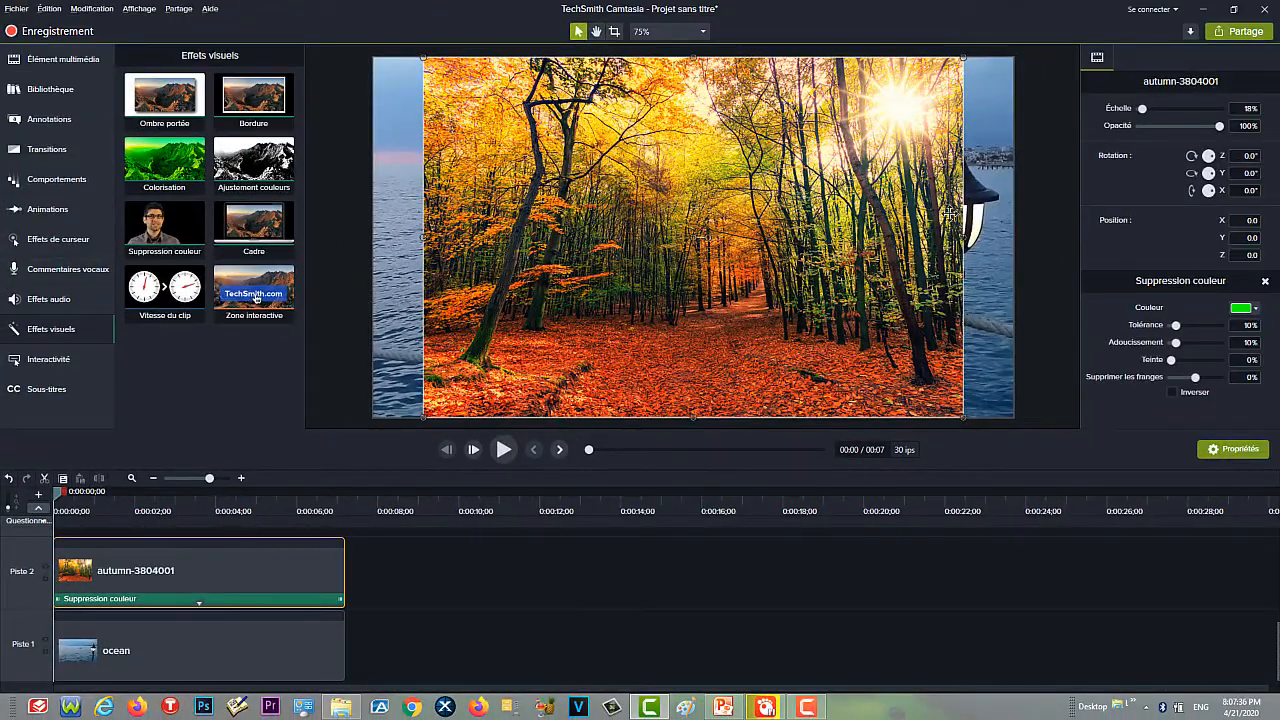
drag(966, 238, 1014, 238)
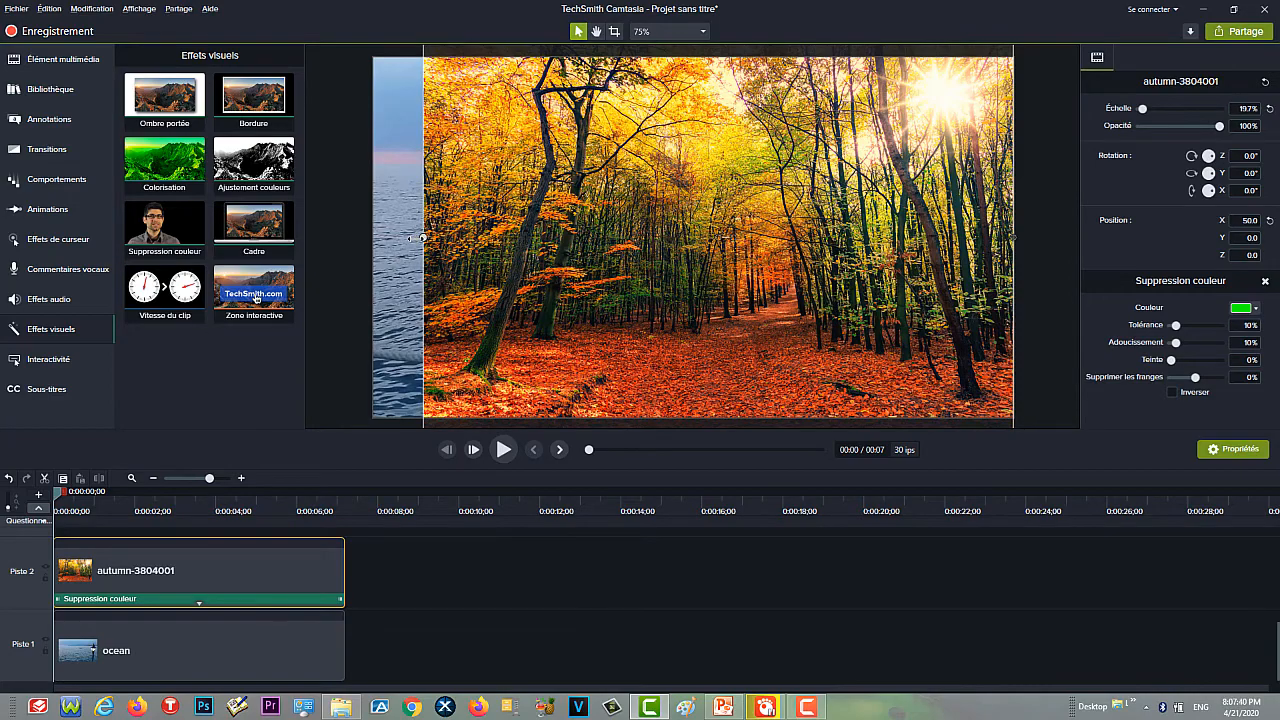
drag(422, 238, 373, 240)
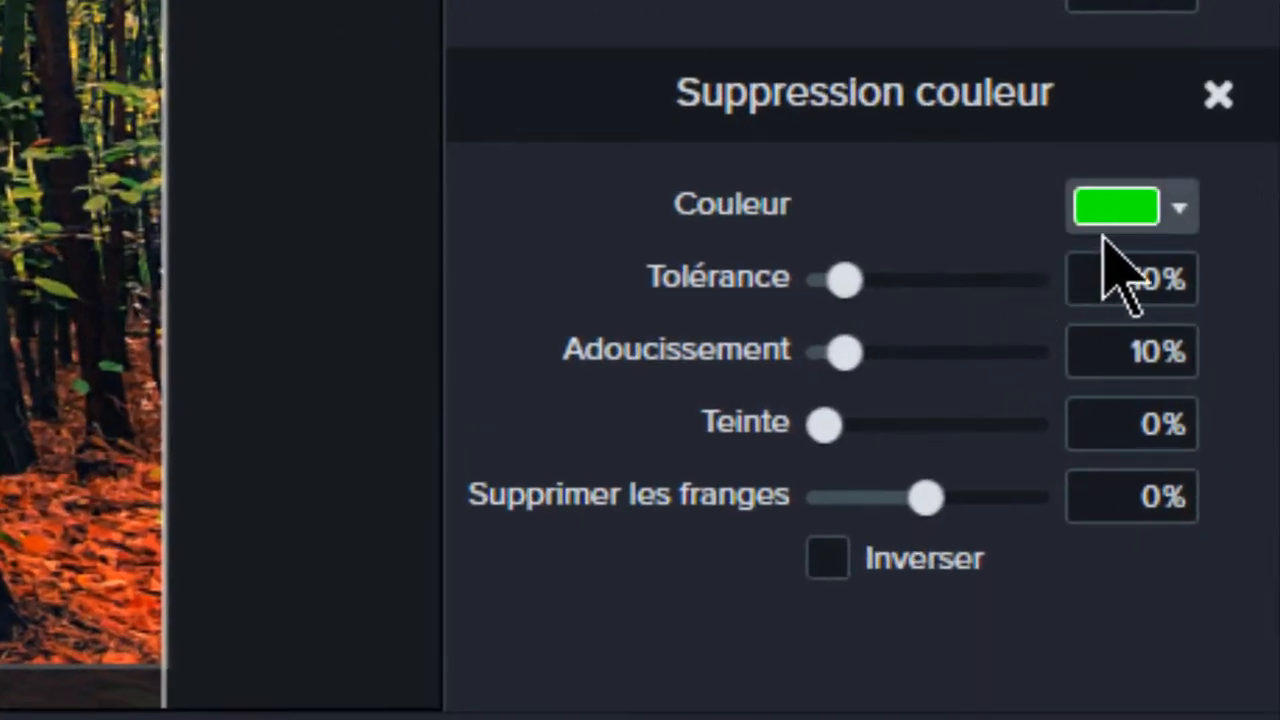
- Sample a dark brown from the autumn image as the colour to remove and play the preview to about 4 seconds
click(1178, 210)
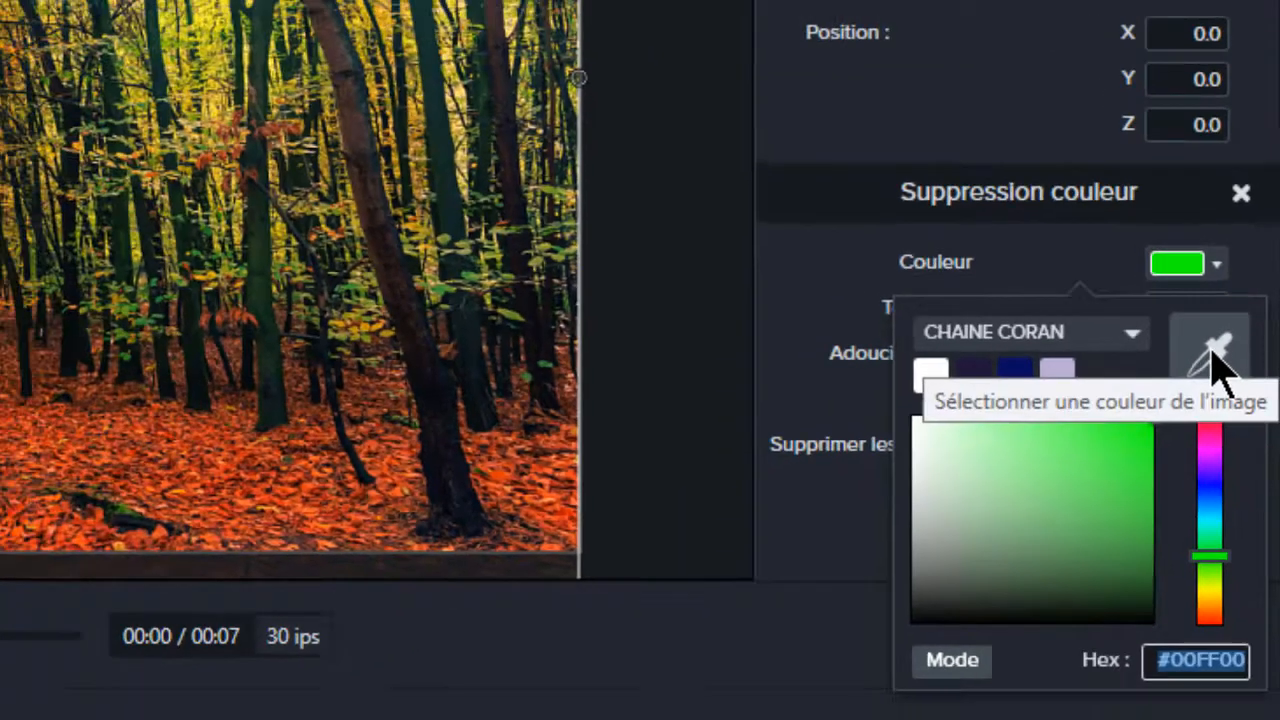
click(1166, 357)
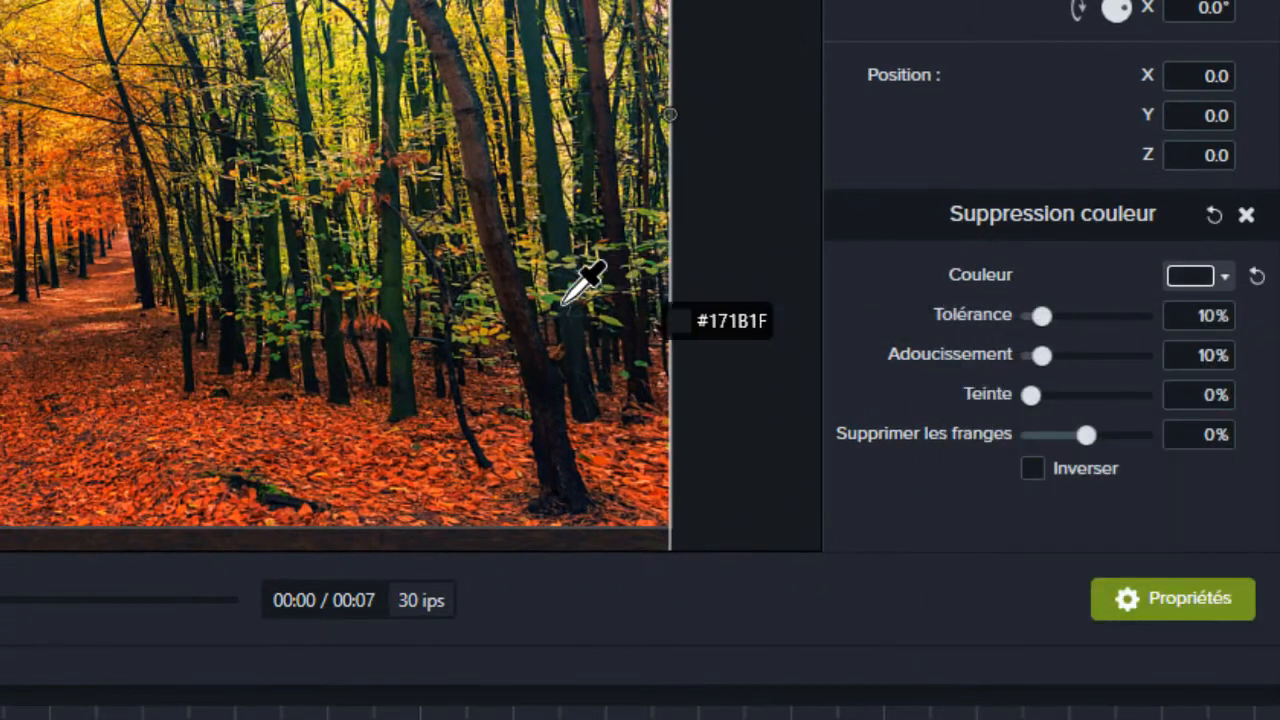
click(70, 342)
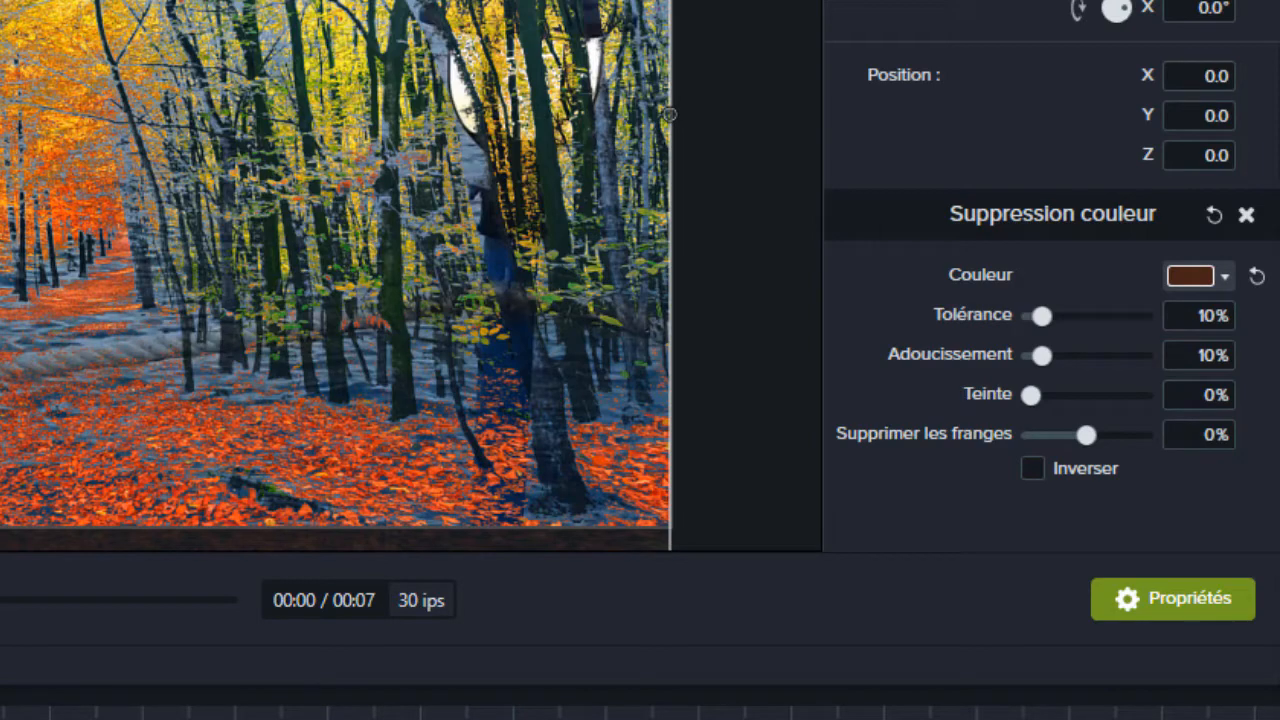
key(space)
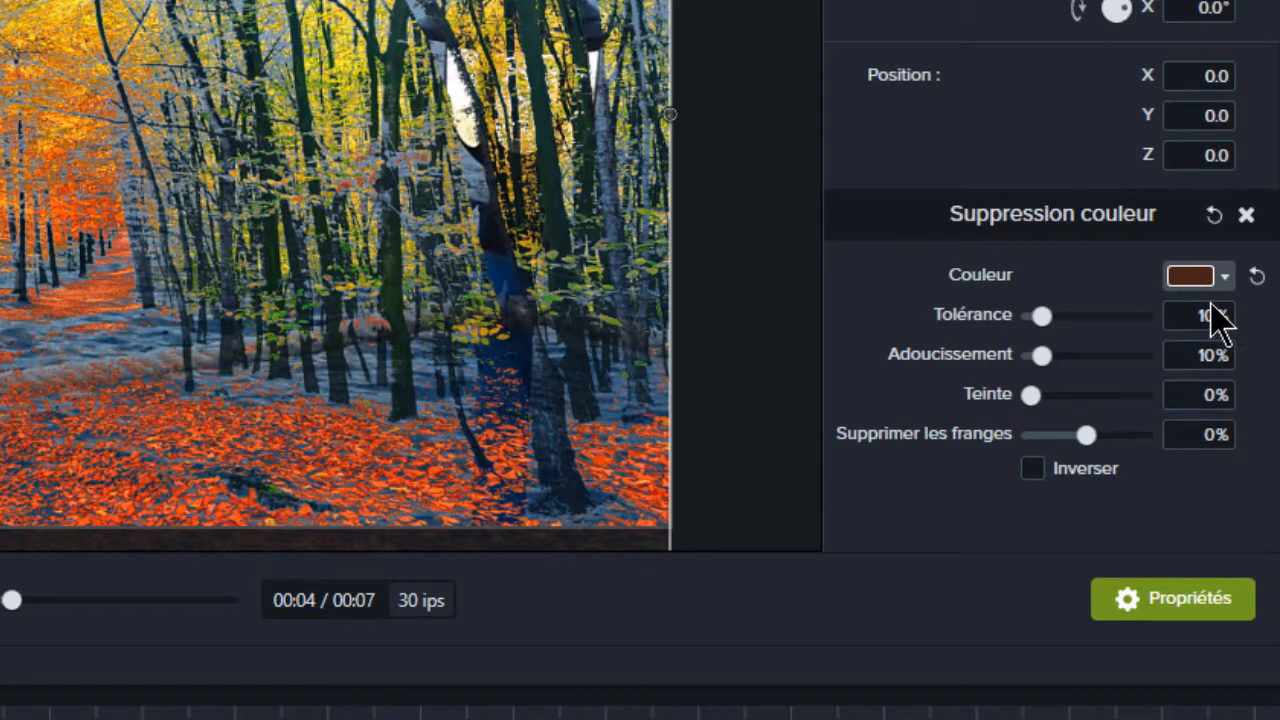
- Invert the autumn clip's colour removal and set Tolérance to 27% and Adoucissement to 23%
click(1033, 468)
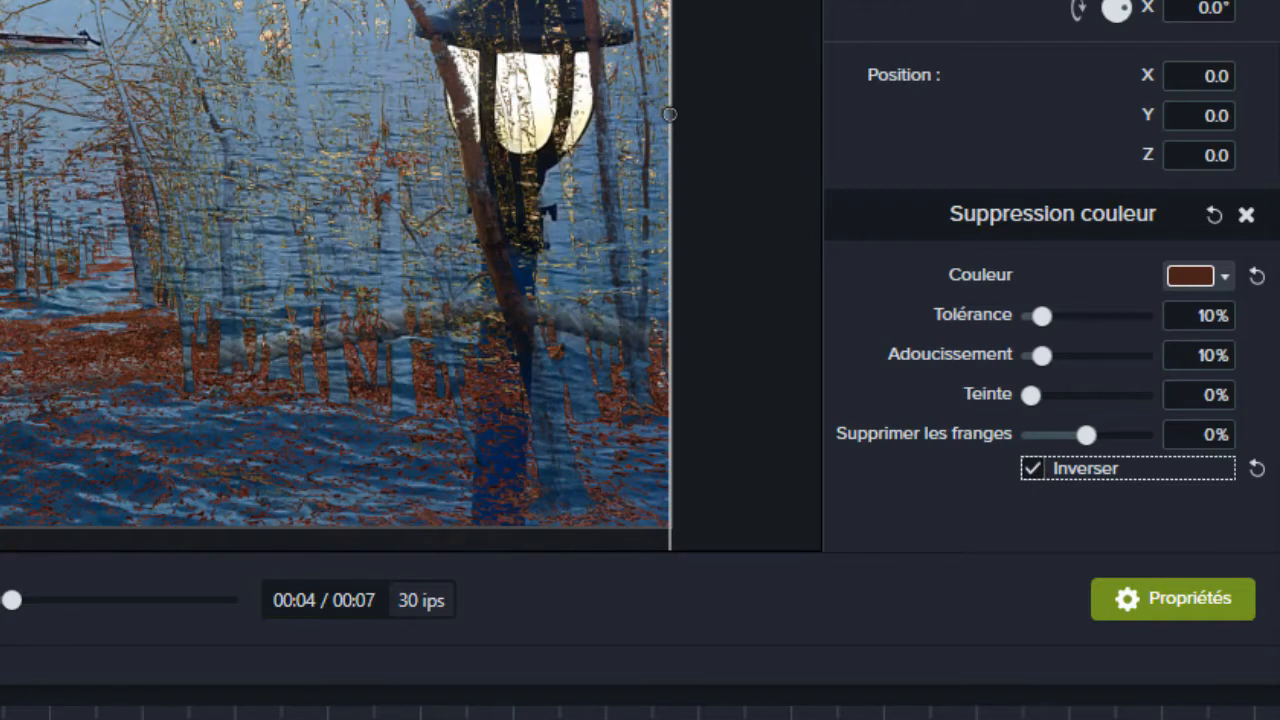
drag(11, 600, 0, 600)
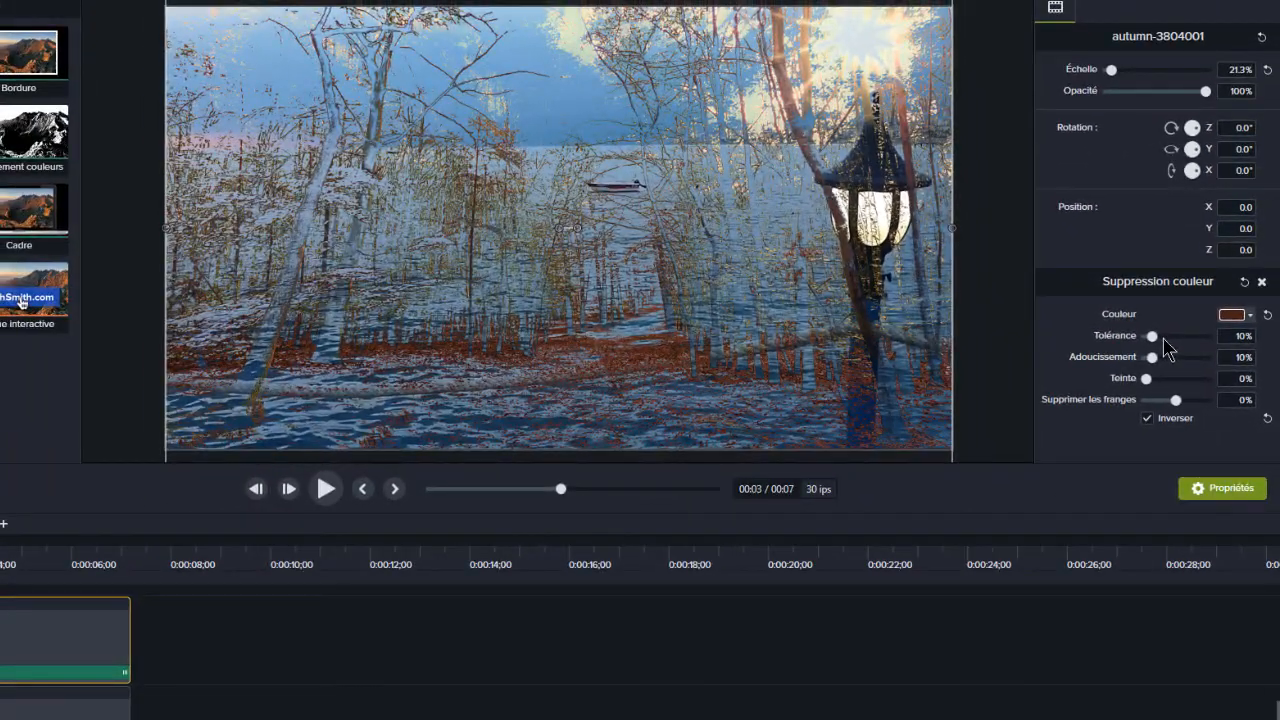
click(1164, 337)
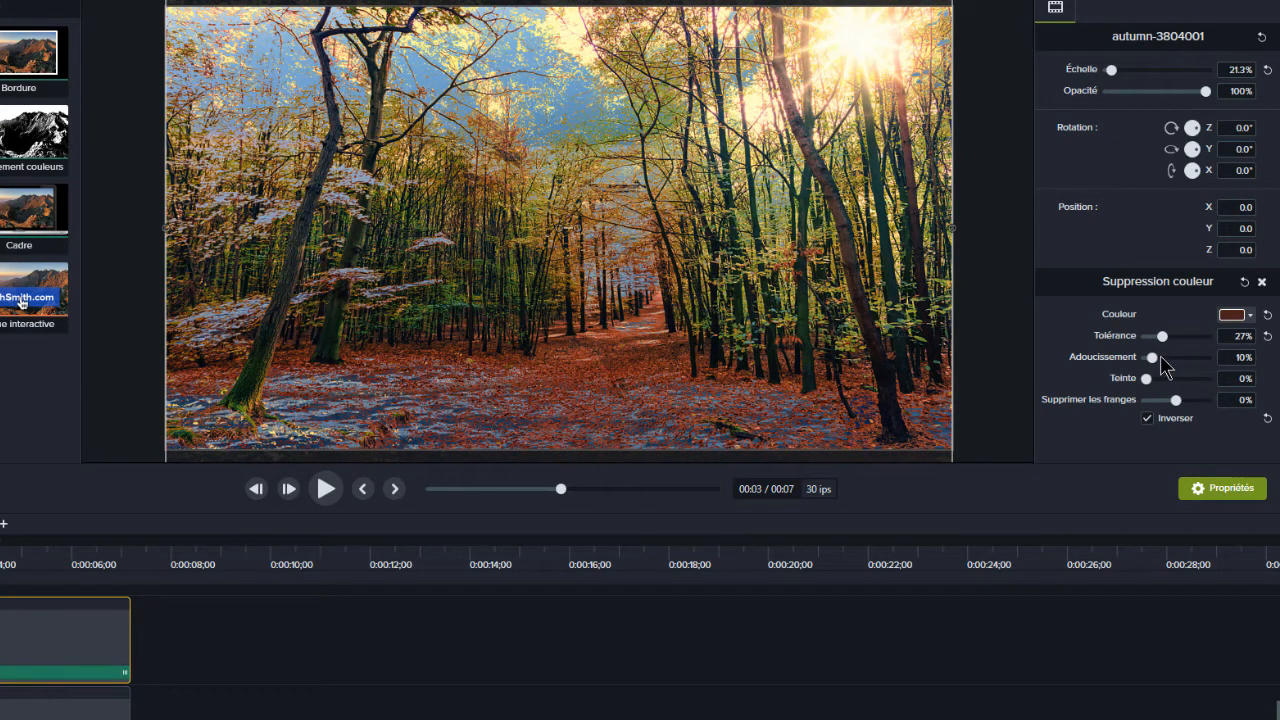
click(1161, 357)
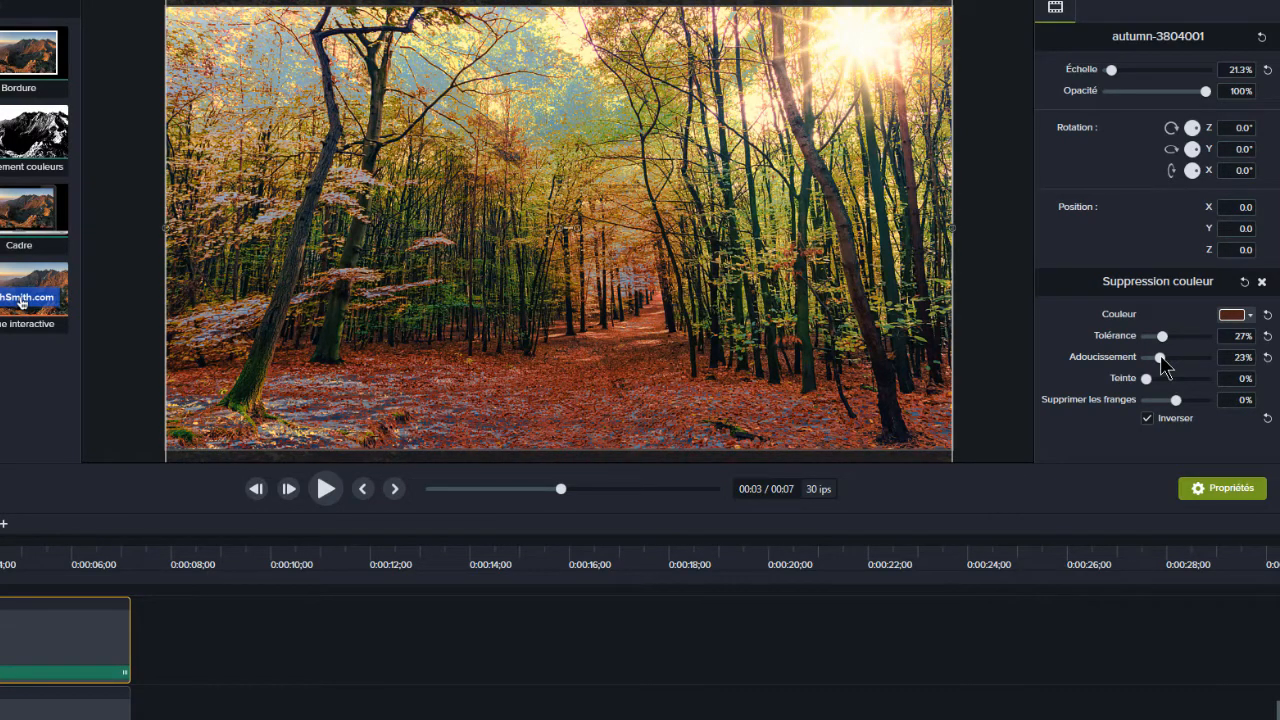
click(1163, 419)
scroll(303, 652, up, 3)
scroll(219, 645, down, 2)
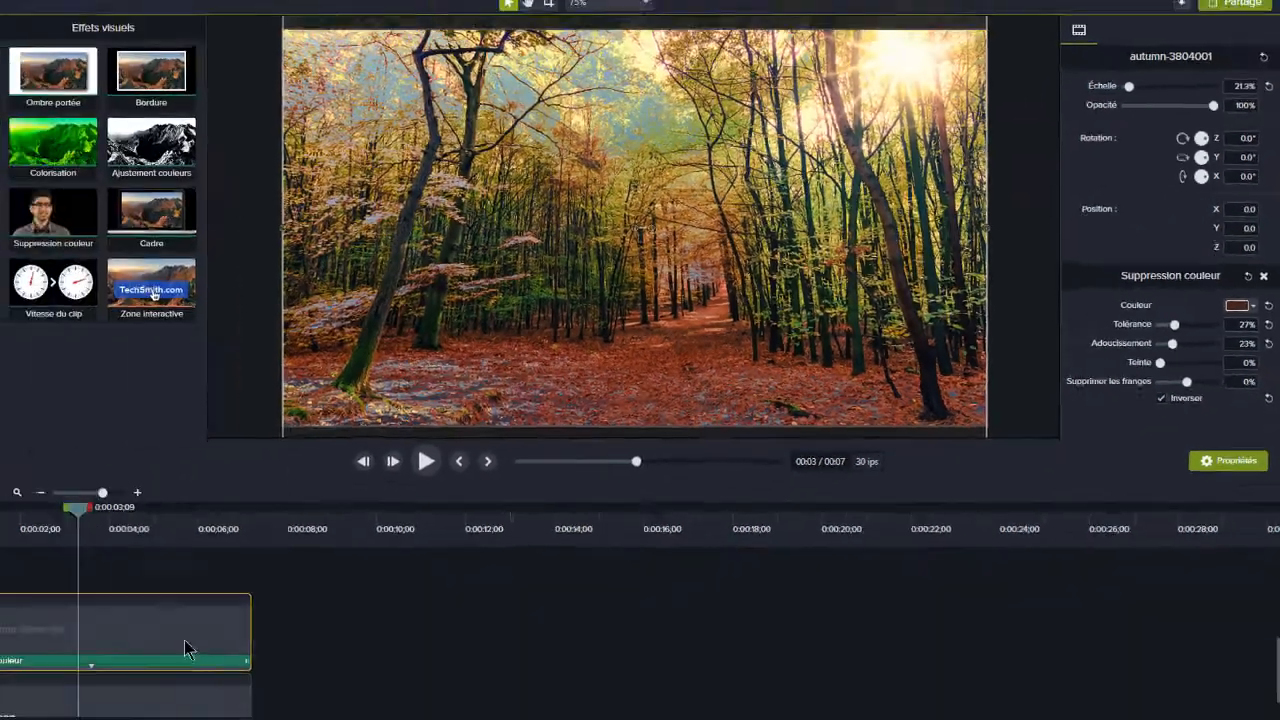
- Move the autumn clip directly after the ocean clip on Piste 1 and add the YouTube logo indexhjmuititi.png at the playhead
drag(281, 610, 424, 676)
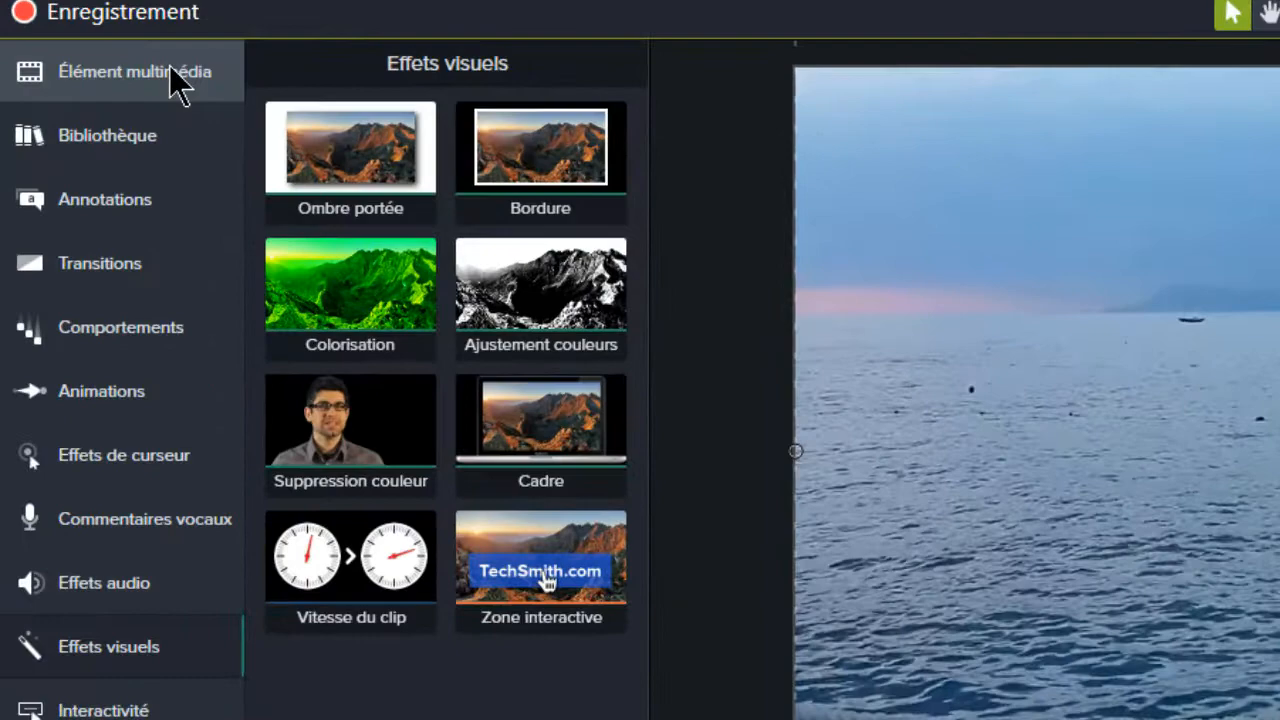
click(83, 64)
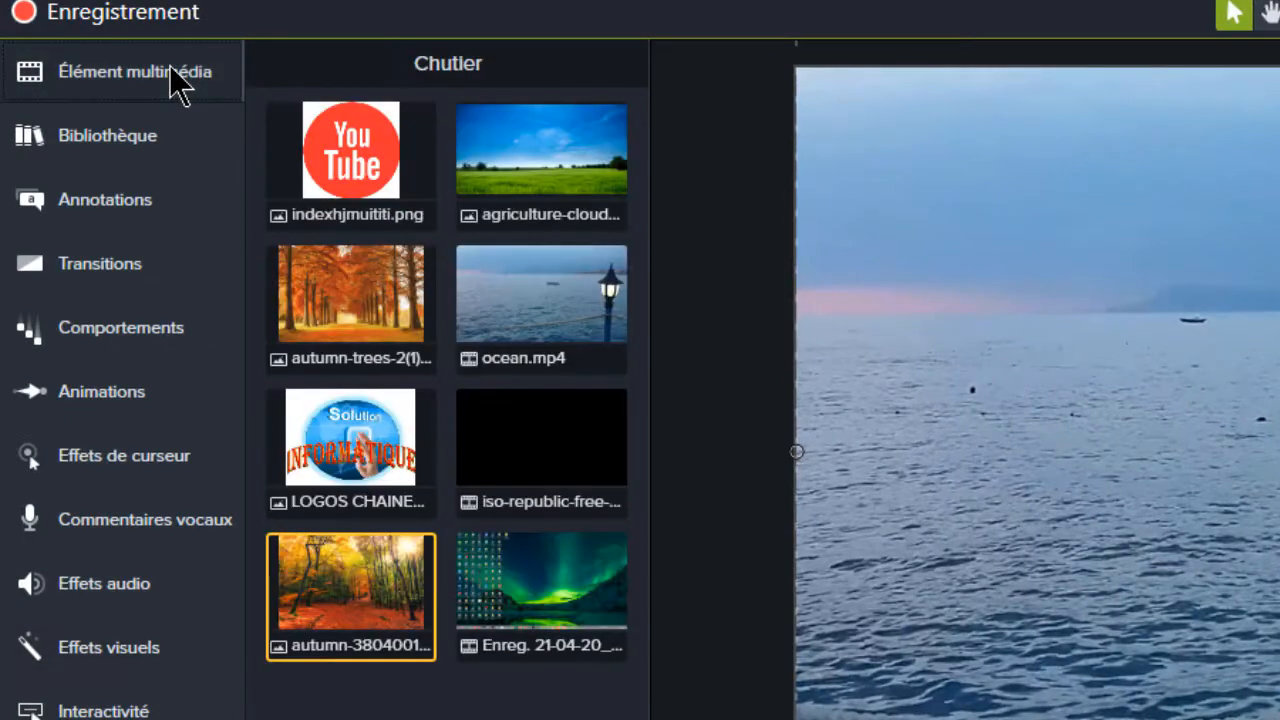
right_click(337, 160)
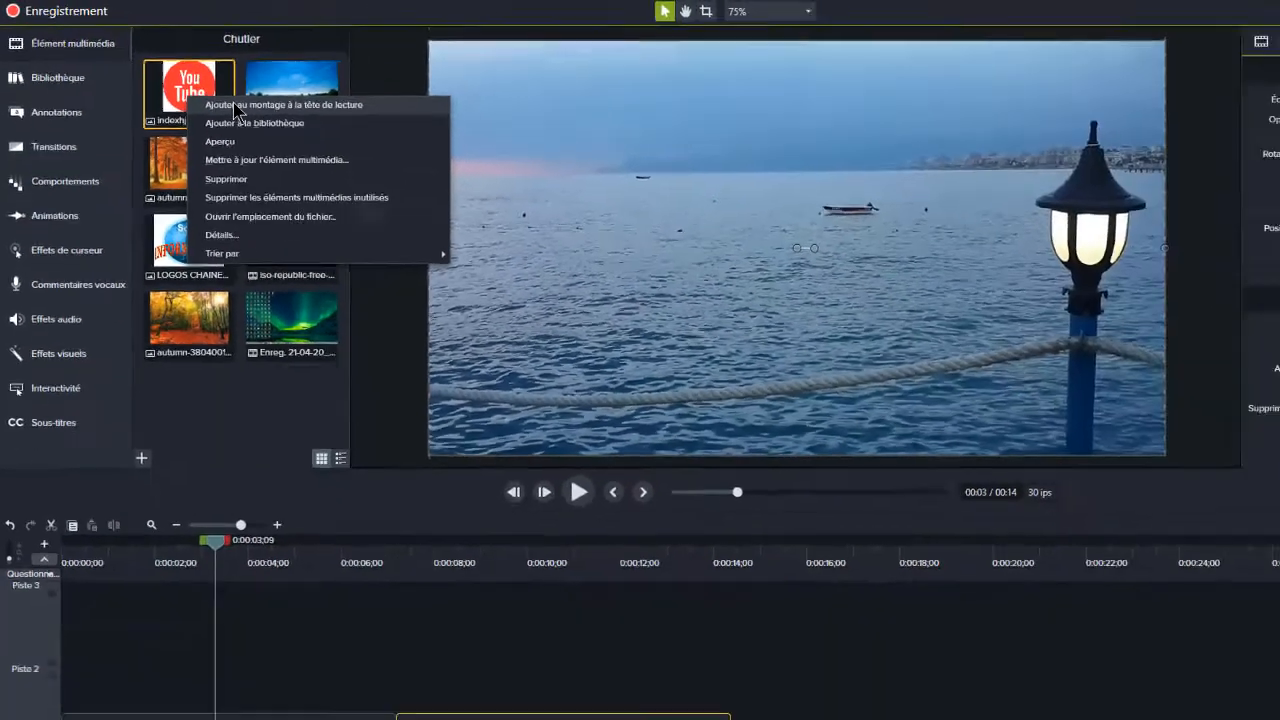
click(240, 105)
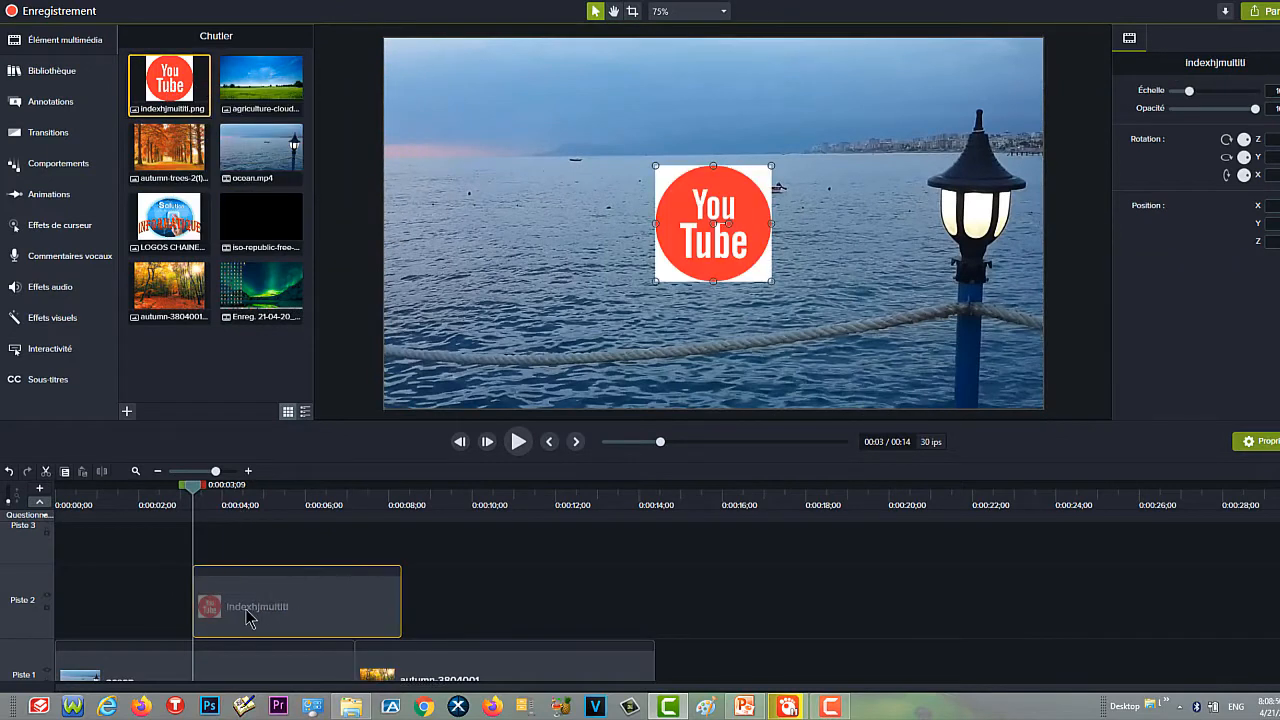
- Make the YouTube logo clip span the ocean clip from the timeline start and move the logo to about X 201, Y 132
drag(248, 614, 110, 614)
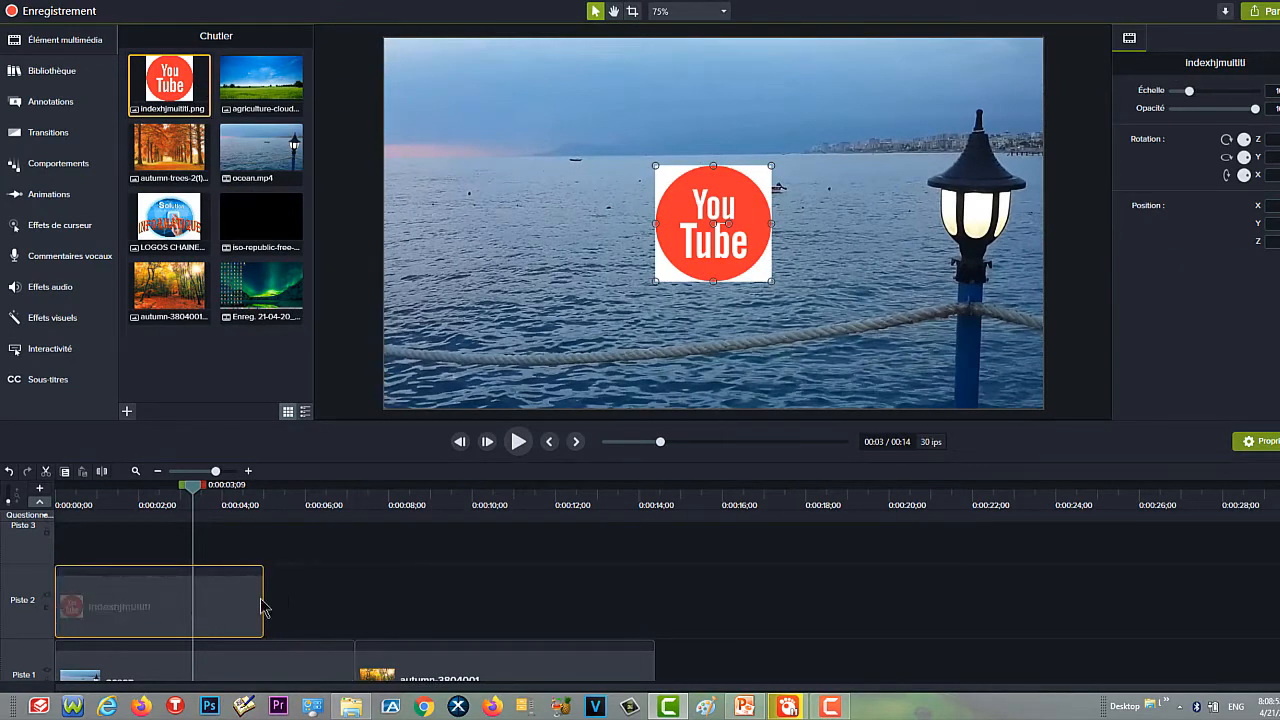
drag(263, 597, 355, 597)
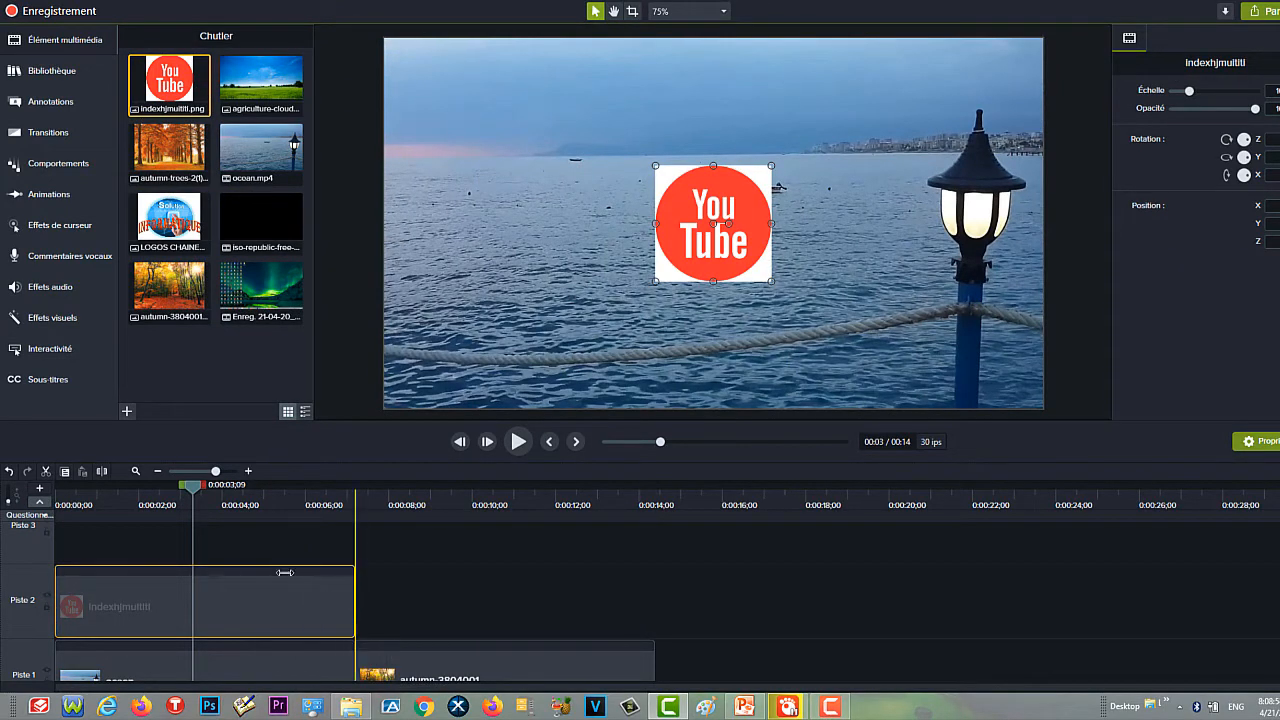
drag(743, 231, 847, 163)
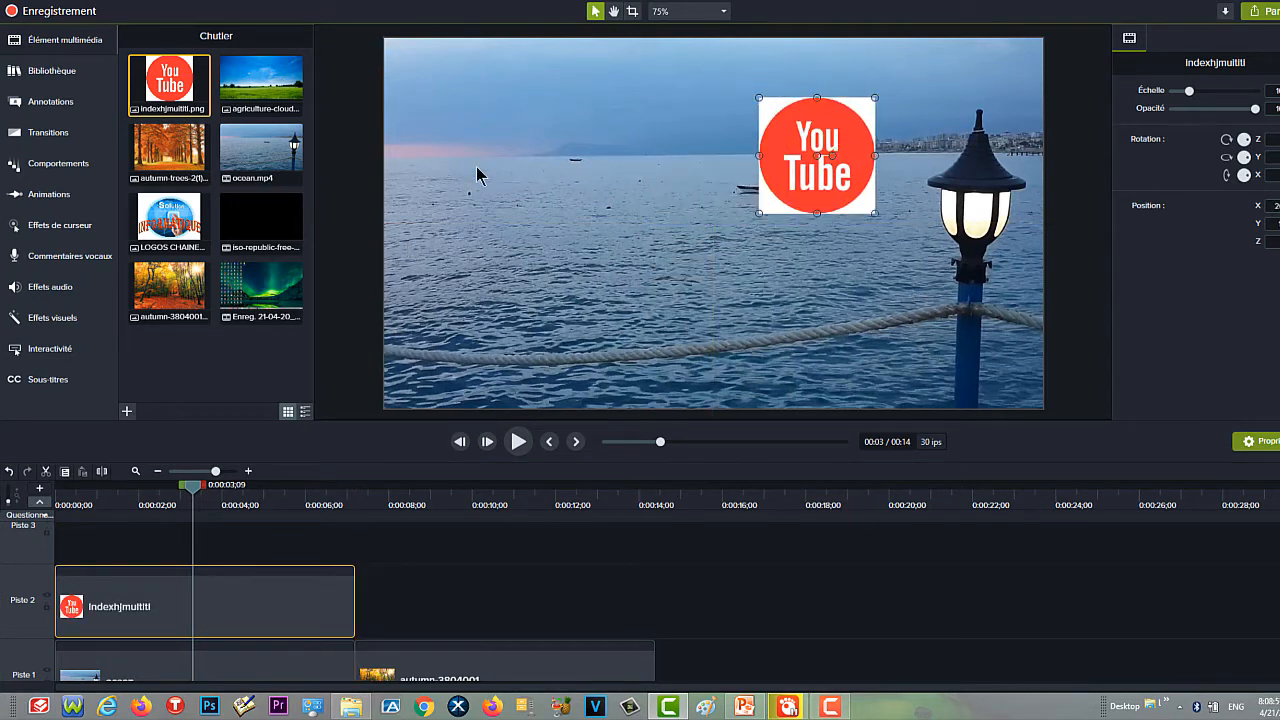
- Apply the Suppression couleur effect to the YouTube logo and sample its white background as the colour to remove
click(52, 318)
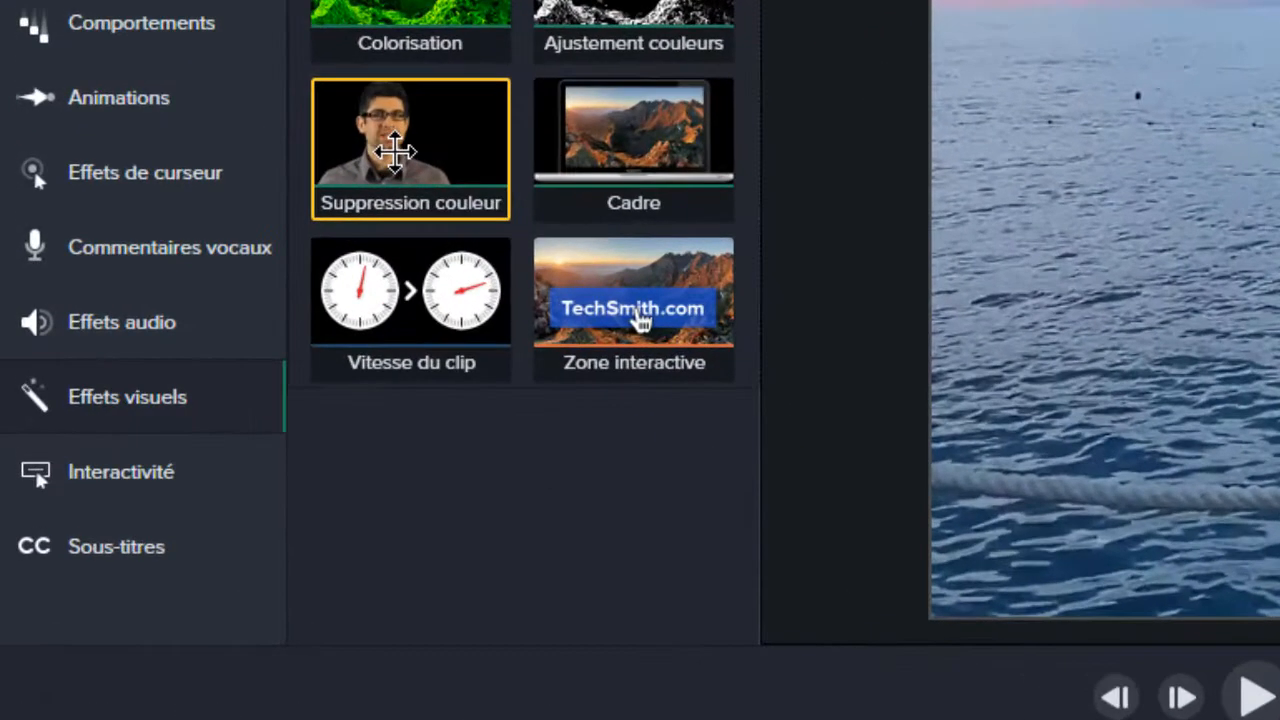
drag(395, 152, 366, 719)
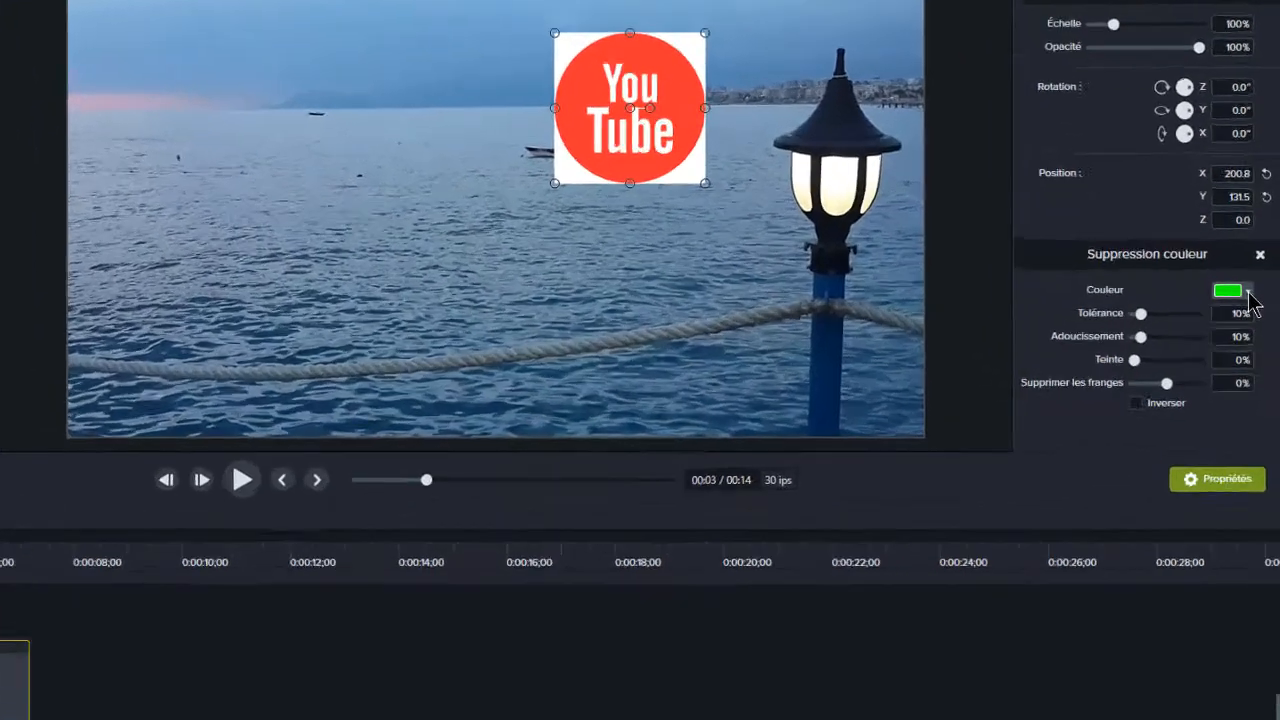
click(1256, 309)
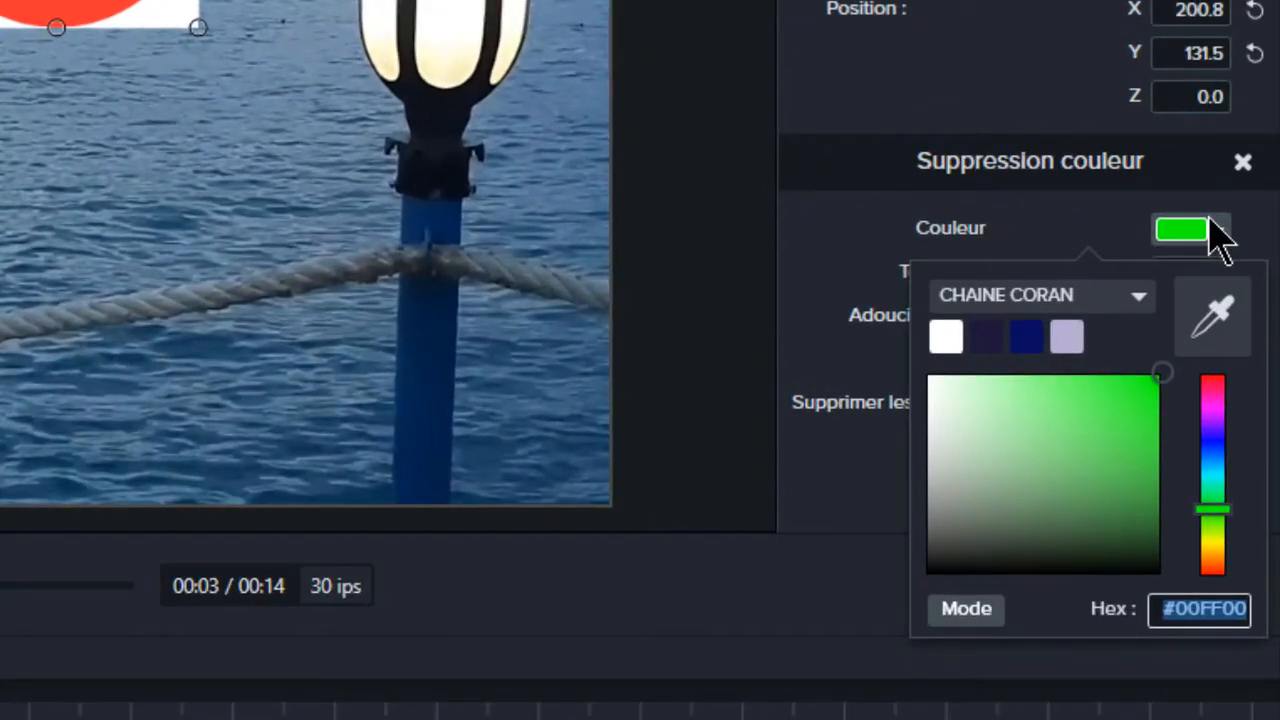
click(1214, 342)
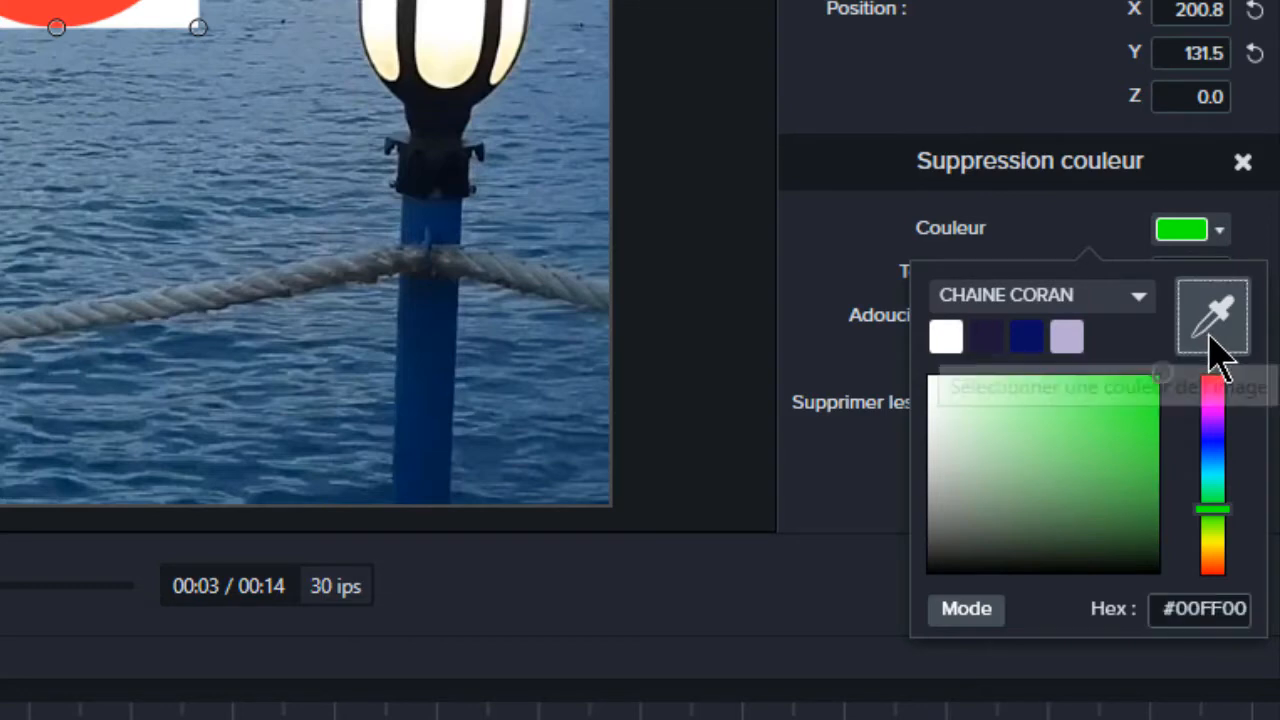
click(136, 17)
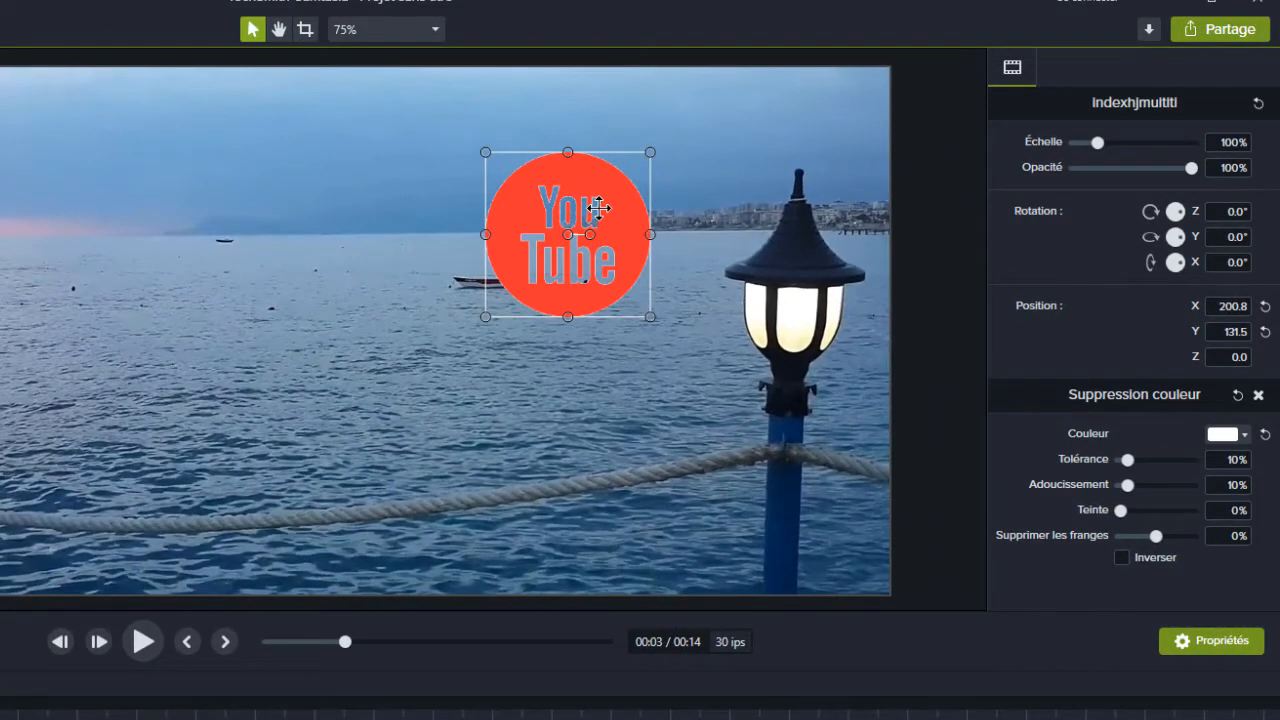
- Move the YouTube logo to the canvas's upper-right area above the lamp and shrink it to about 80% scale
drag(598, 207, 811, 135)
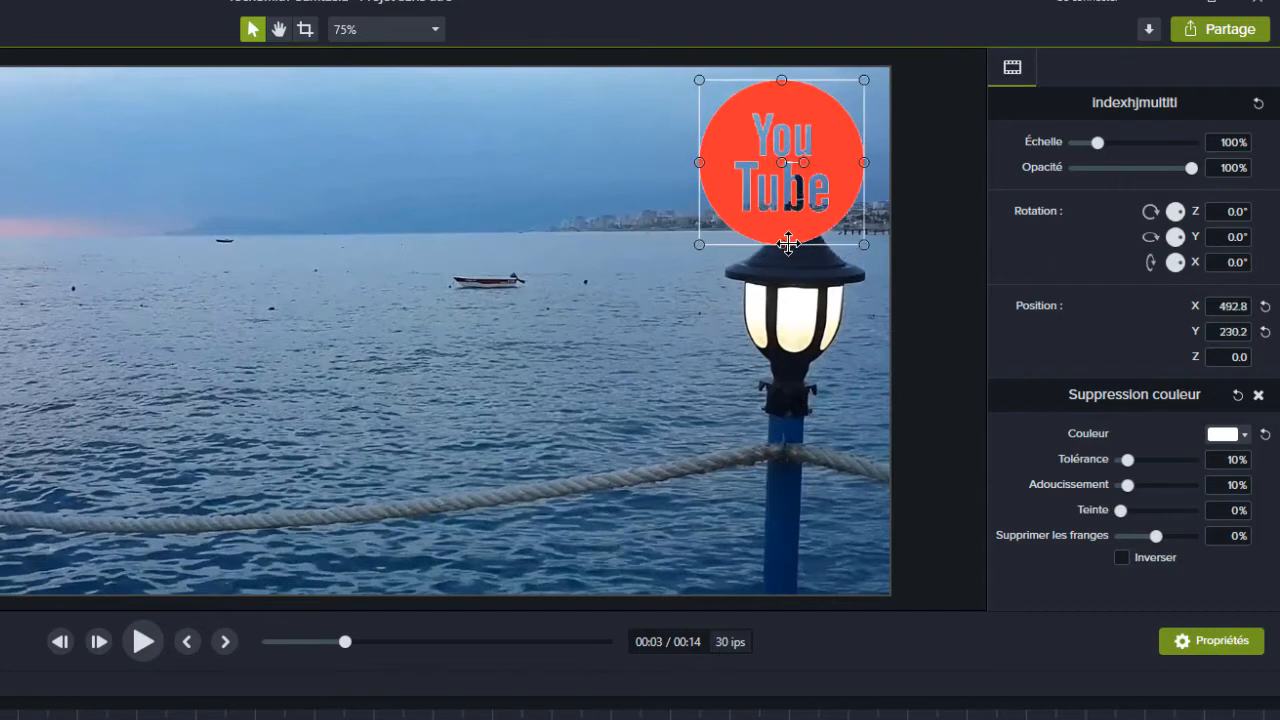
drag(781, 244, 781, 211)
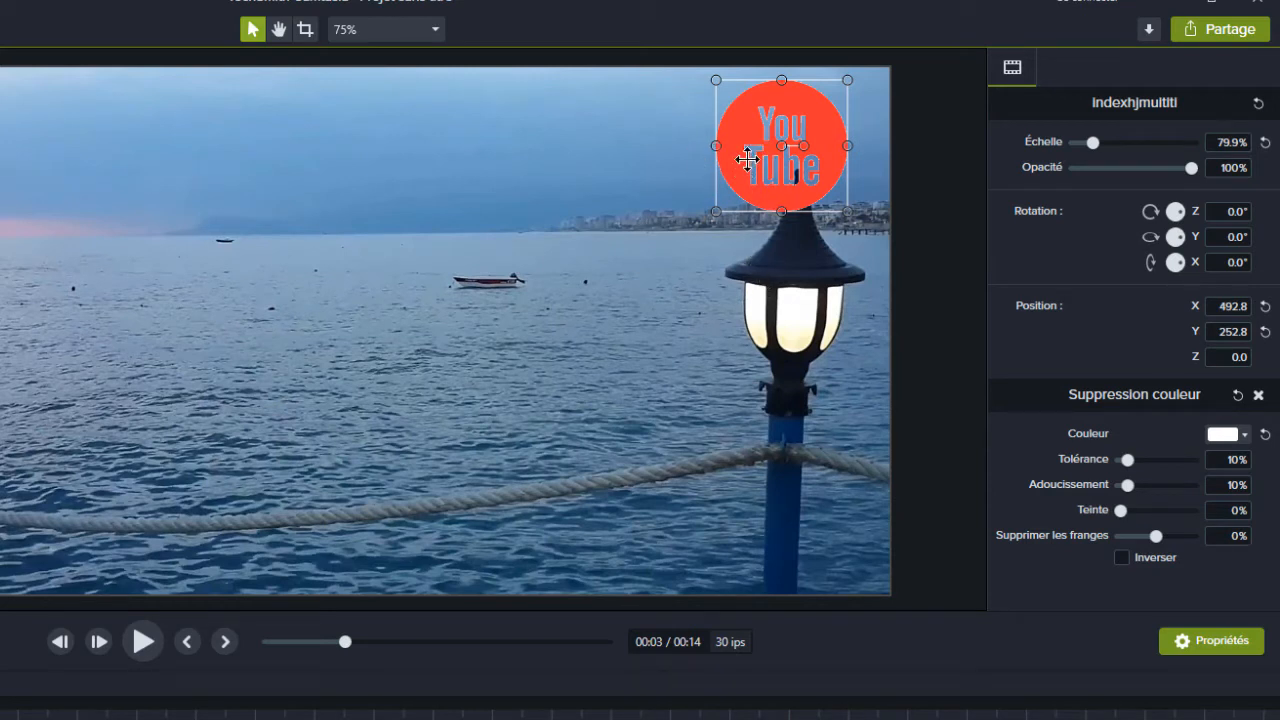
- Invert the YouTube logo's colour removal with 19% tolerance and move the logo to about X 519.5, Y 251.5
click(1121, 557)
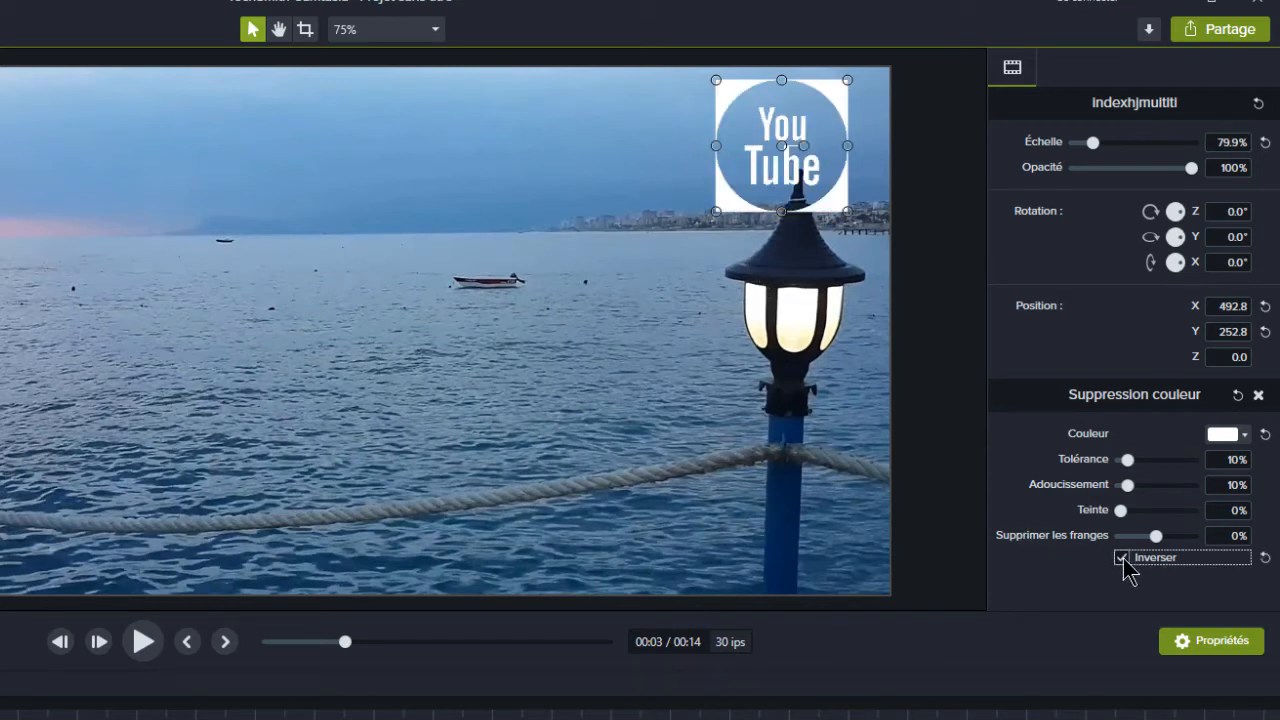
drag(795, 152, 815, 153)
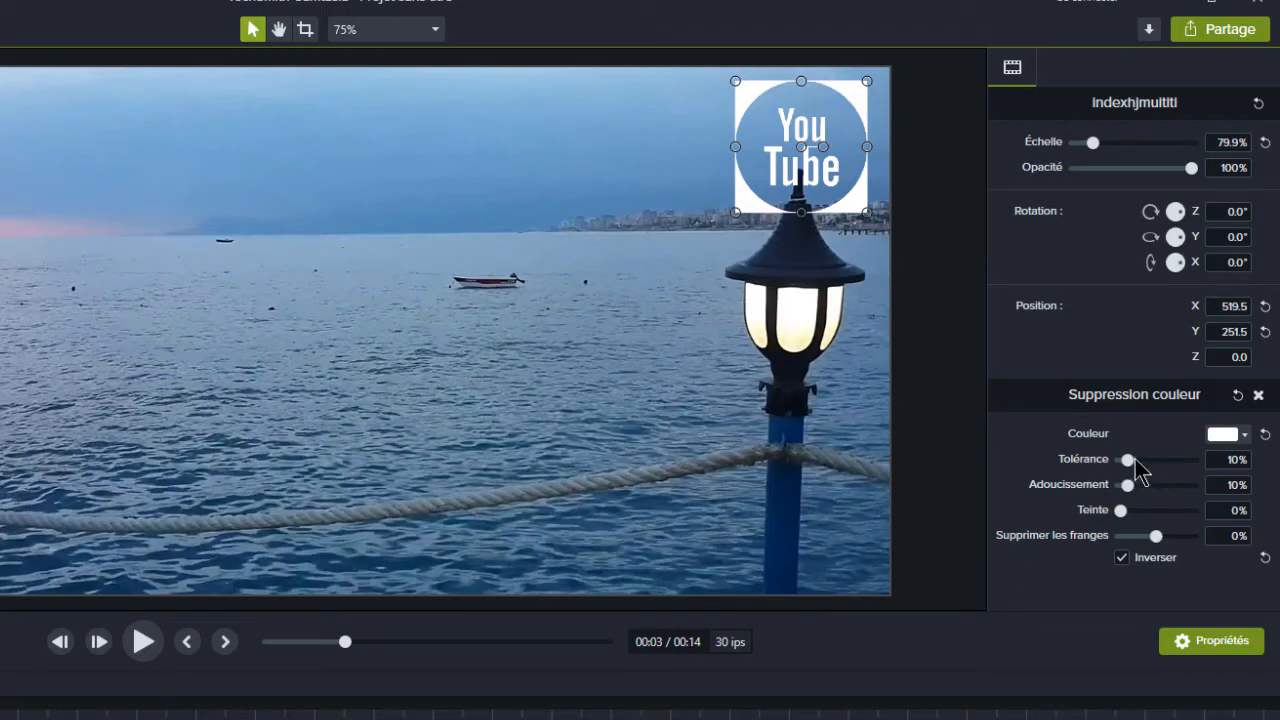
drag(1135, 459, 1137, 462)
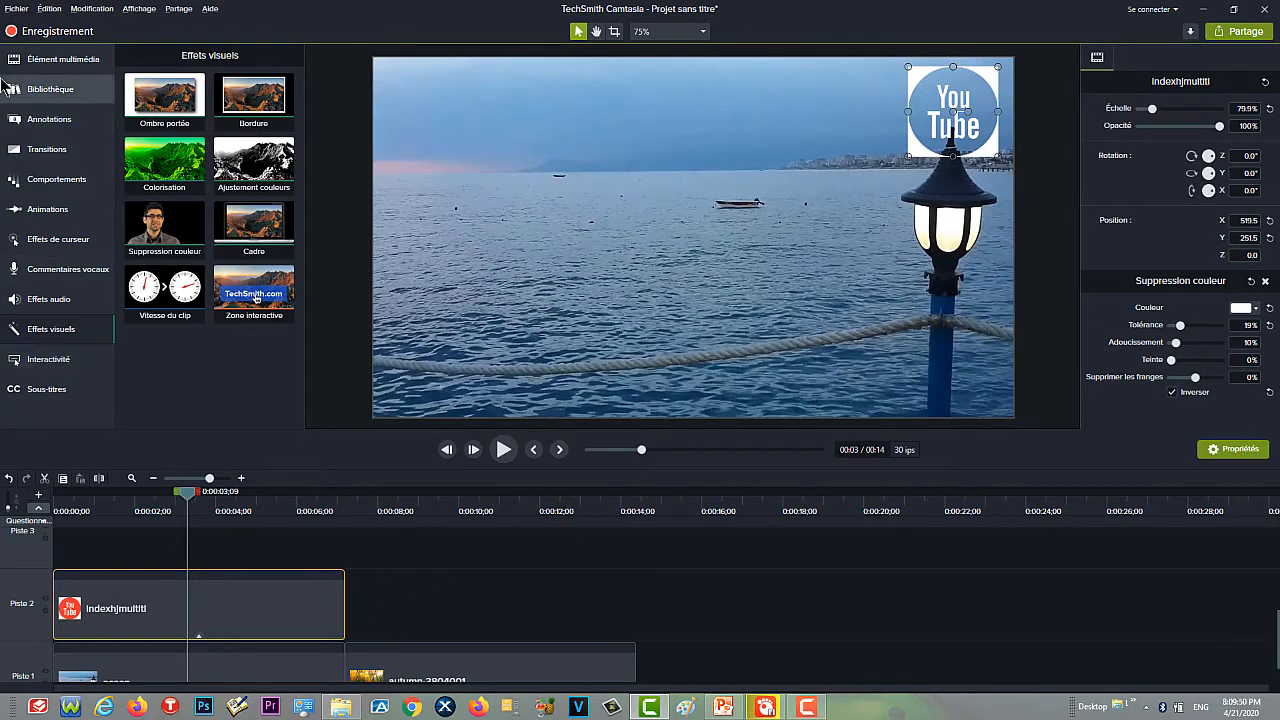
- Add the white rectangular ABC callout on Piste 3 and make it span the logo clip's full length from the timeline start
click(65, 124)
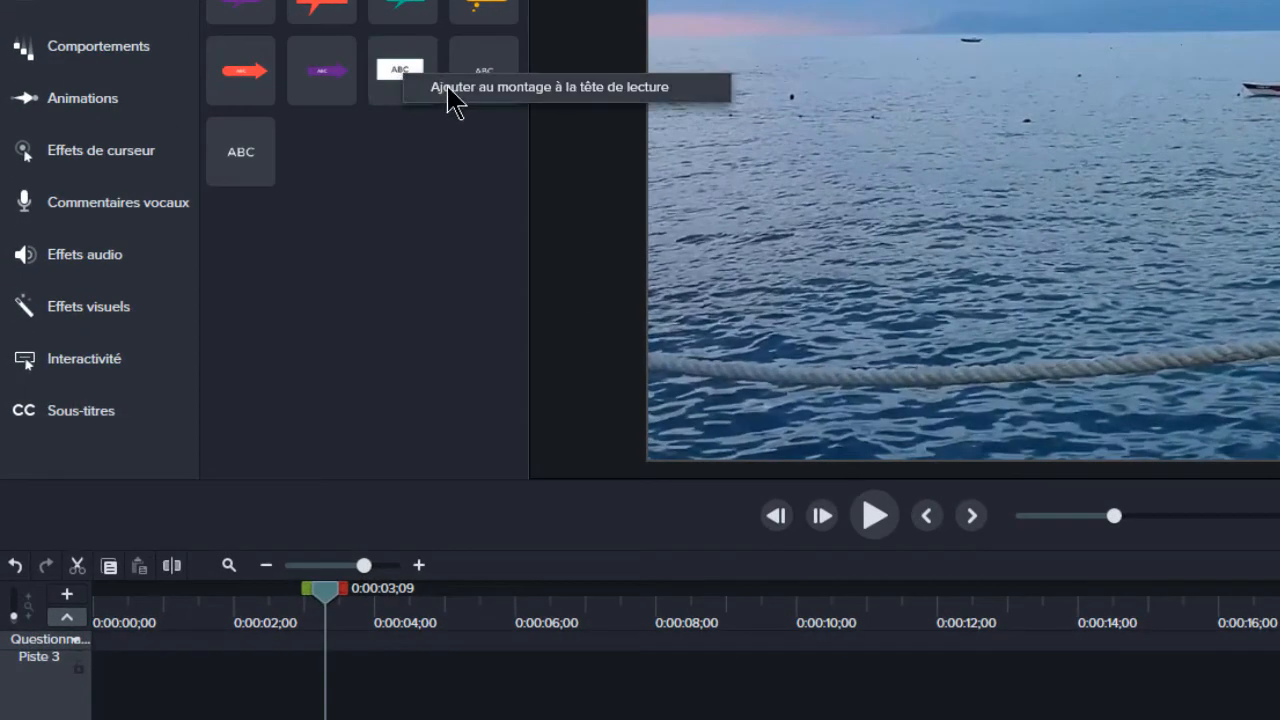
click(449, 100)
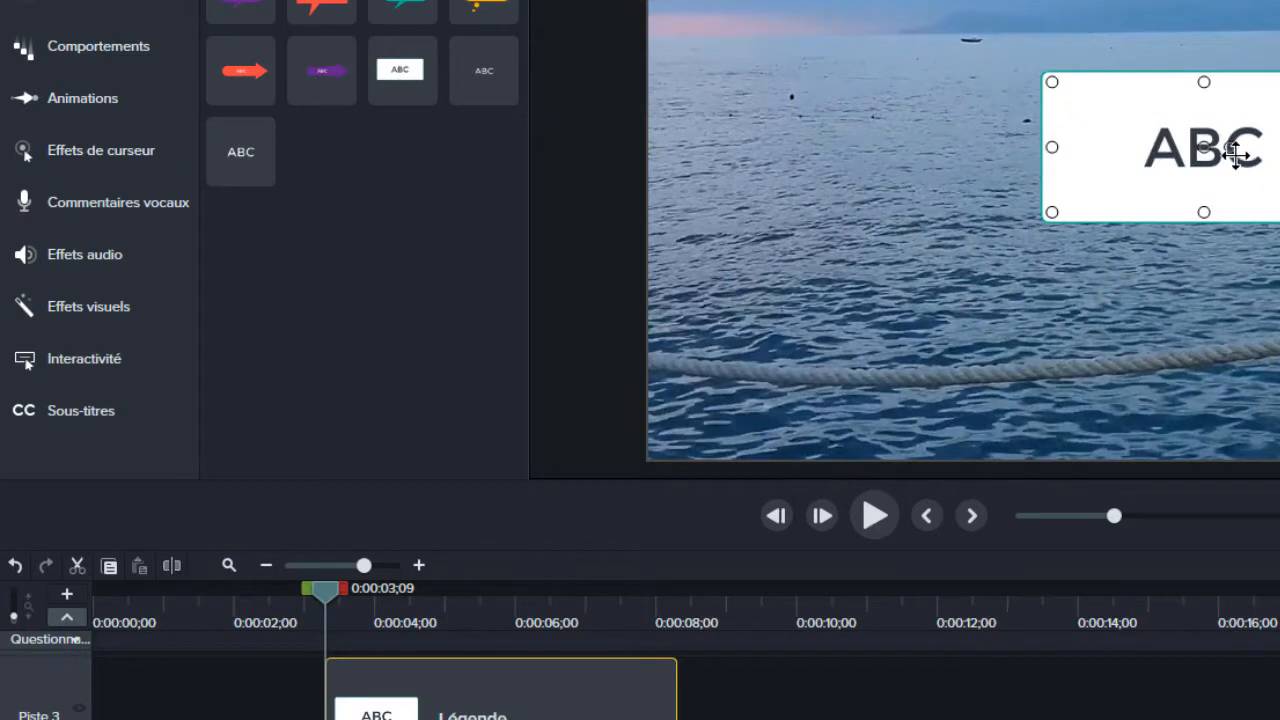
drag(537, 672, 305, 672)
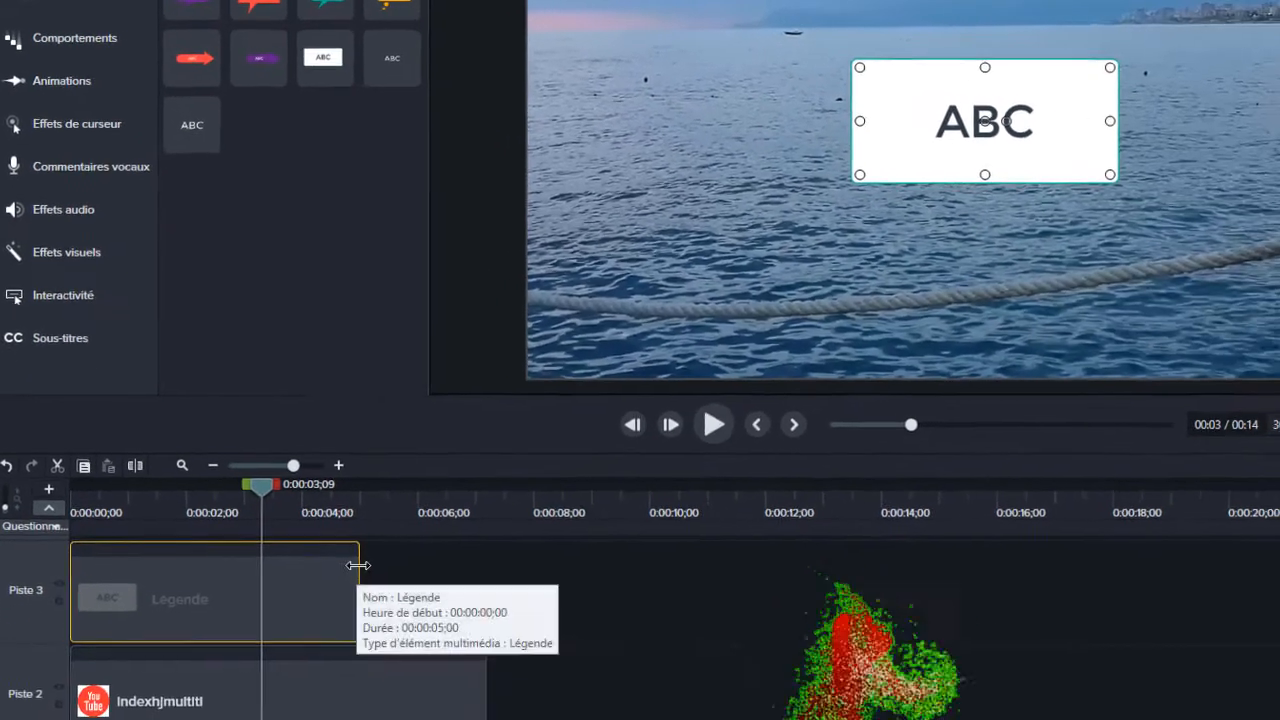
drag(358, 565, 479, 583)
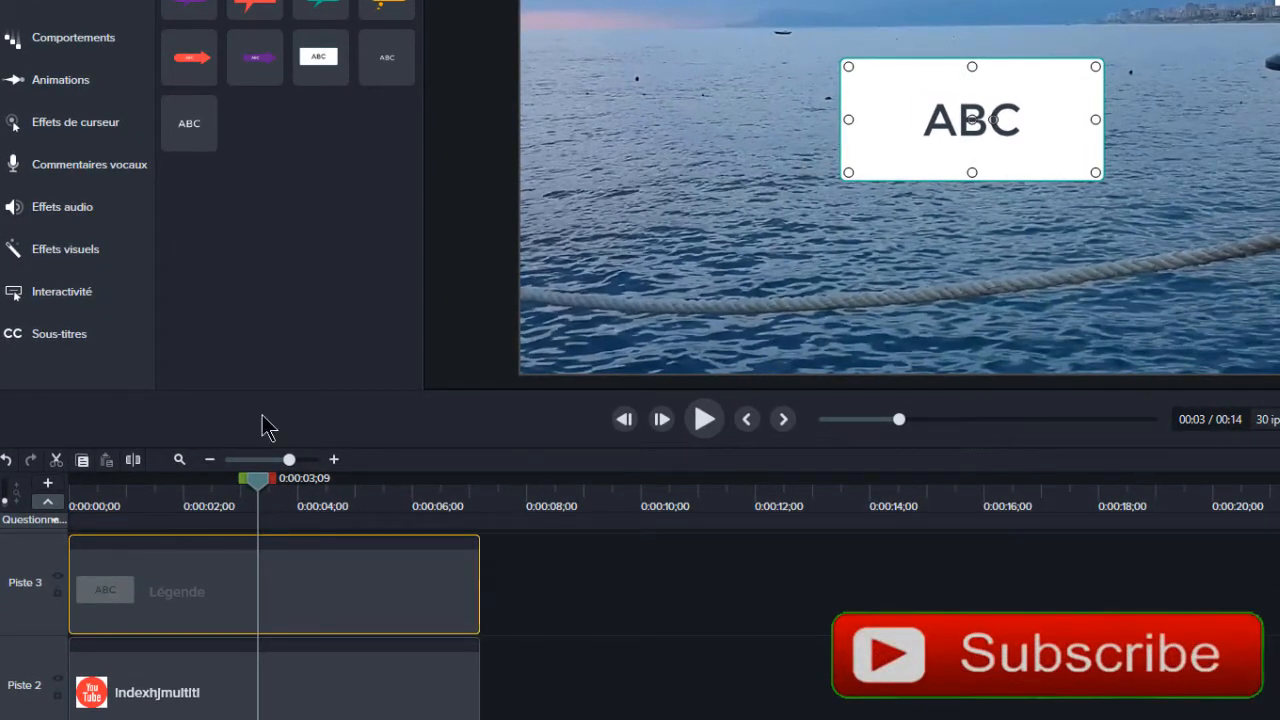
- Apply the Suppression couleur effect to the callout and replace its text with "TUTO INFOS"
click(103, 251)
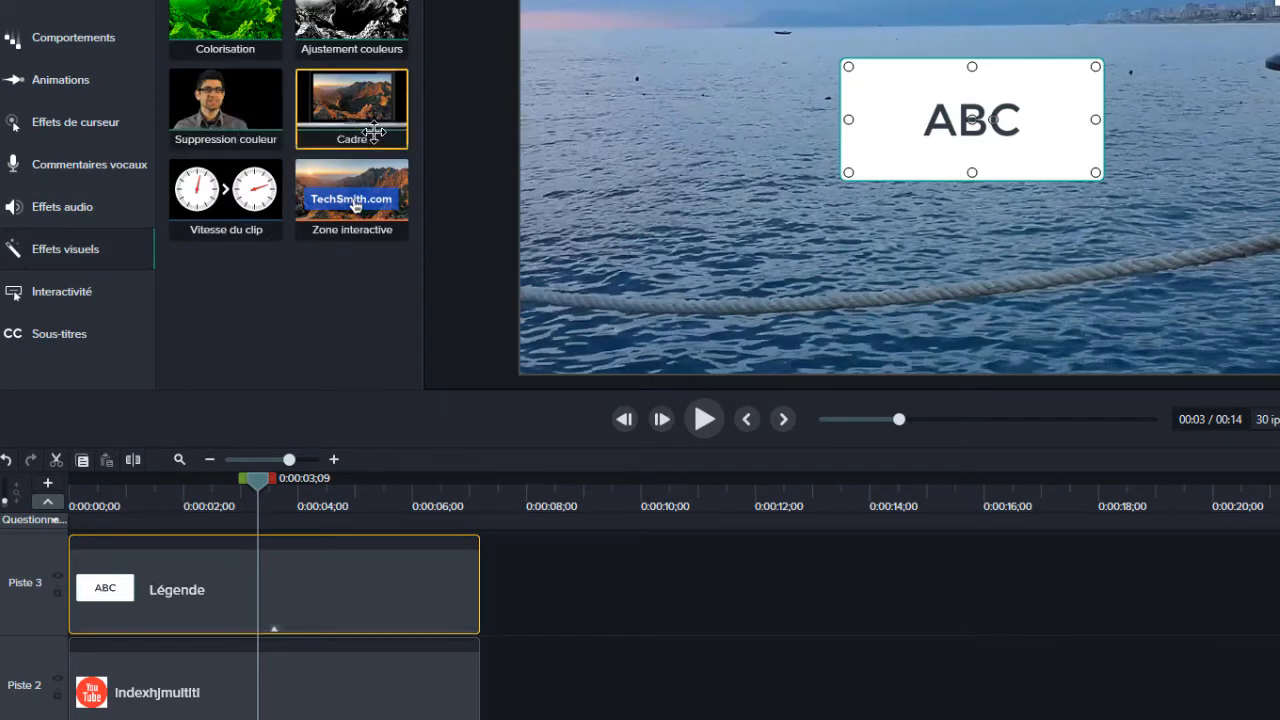
drag(373, 132, 732, 125)
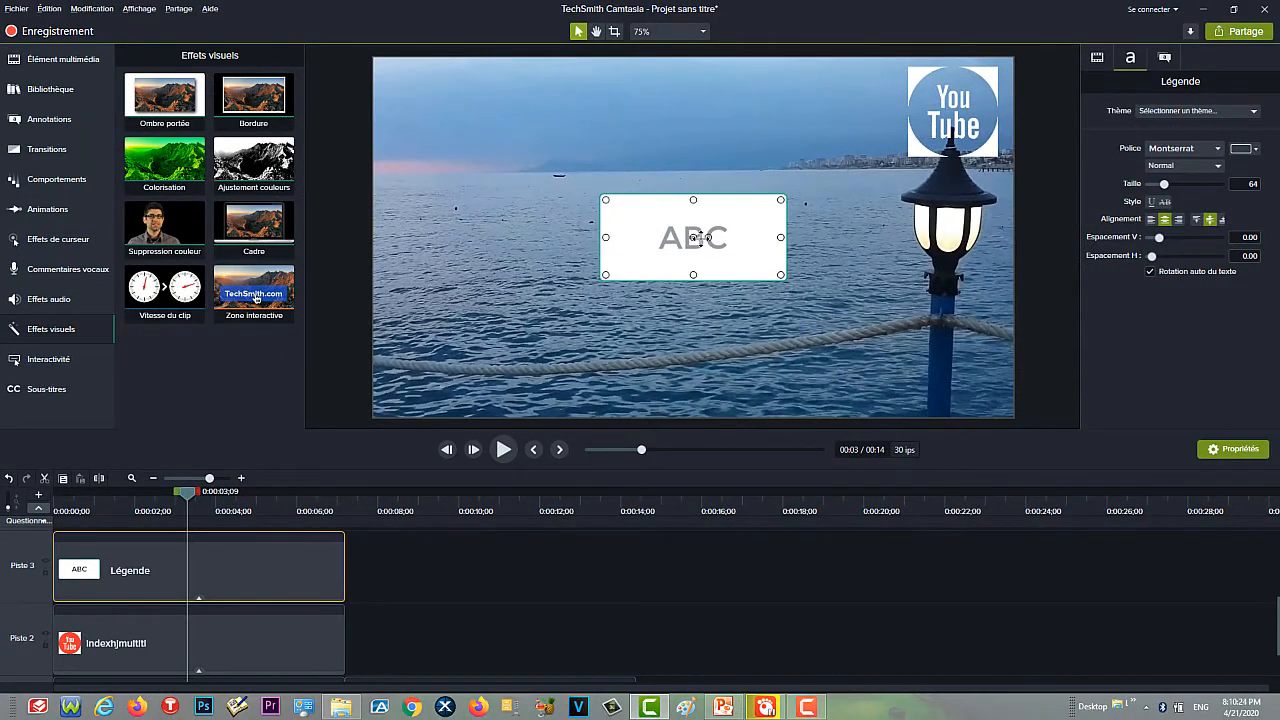
double_click(700, 237)
text(T)
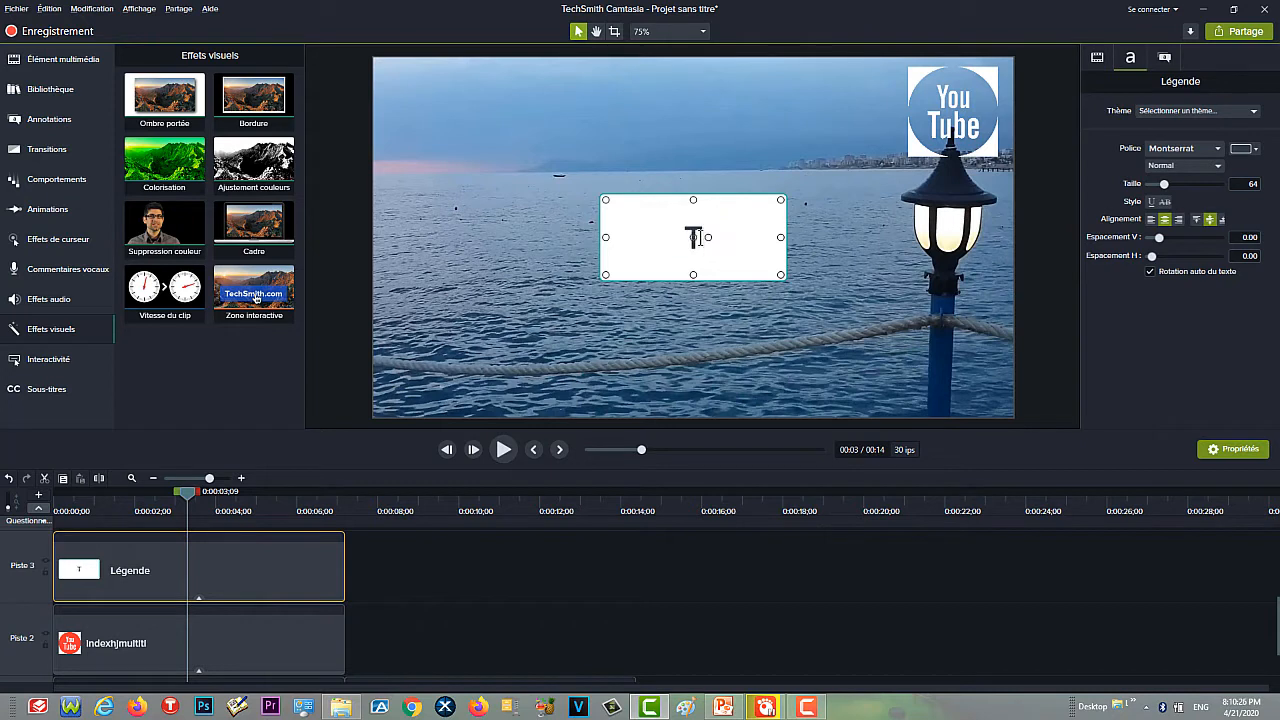
text(UT)
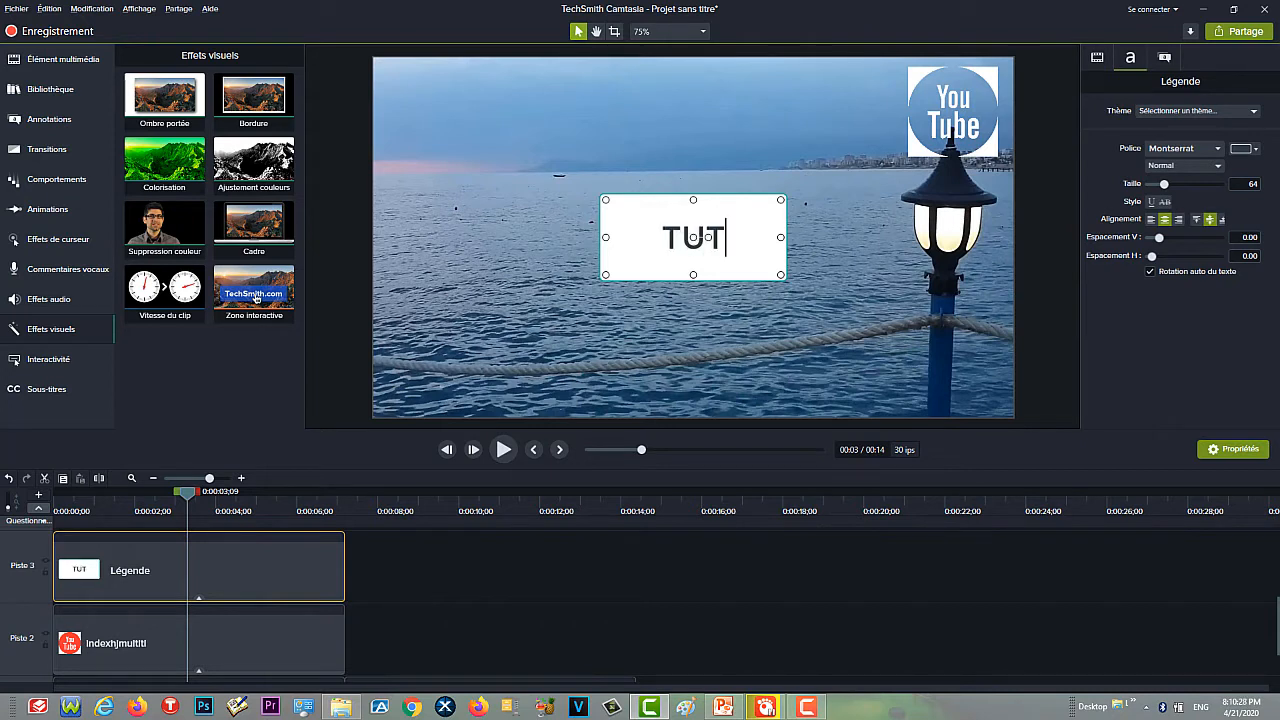
text(O)
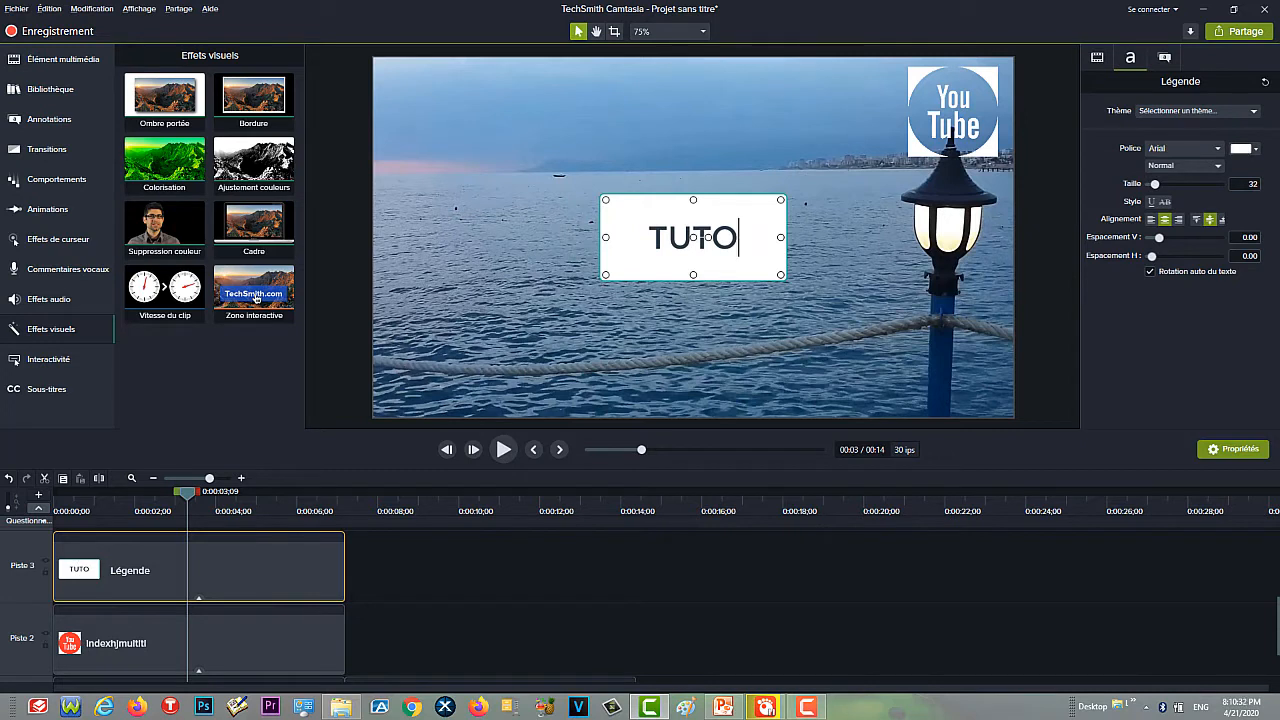
text( INF)
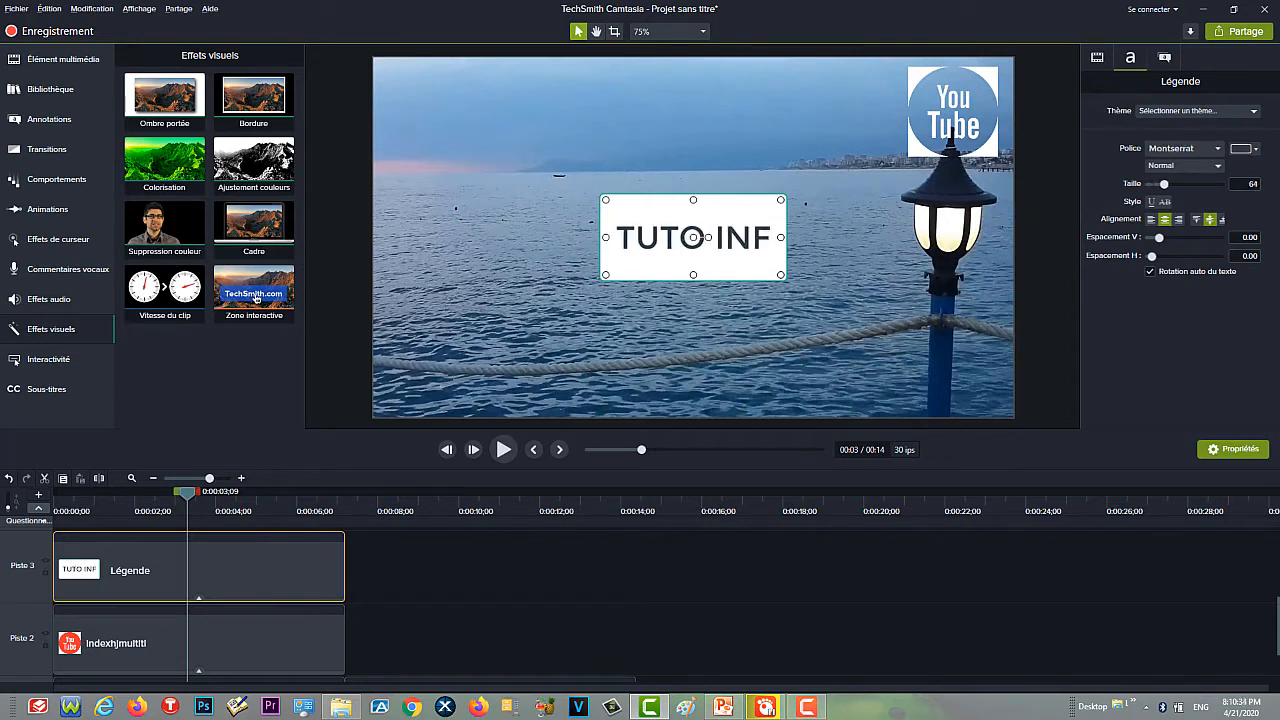
text(OS)
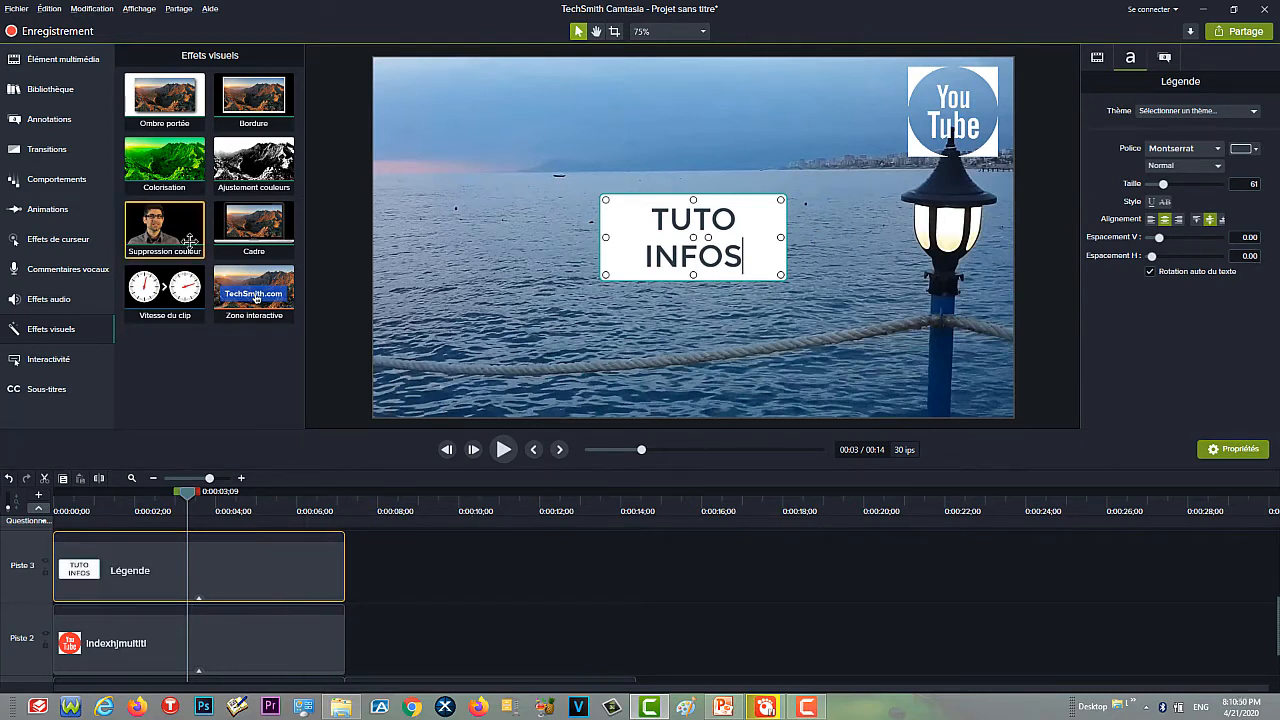
- Sample the callout's white background (#FFFFFF) as the colour to remove and move the callout to the canvas's upper-left corner
click(1097, 59)
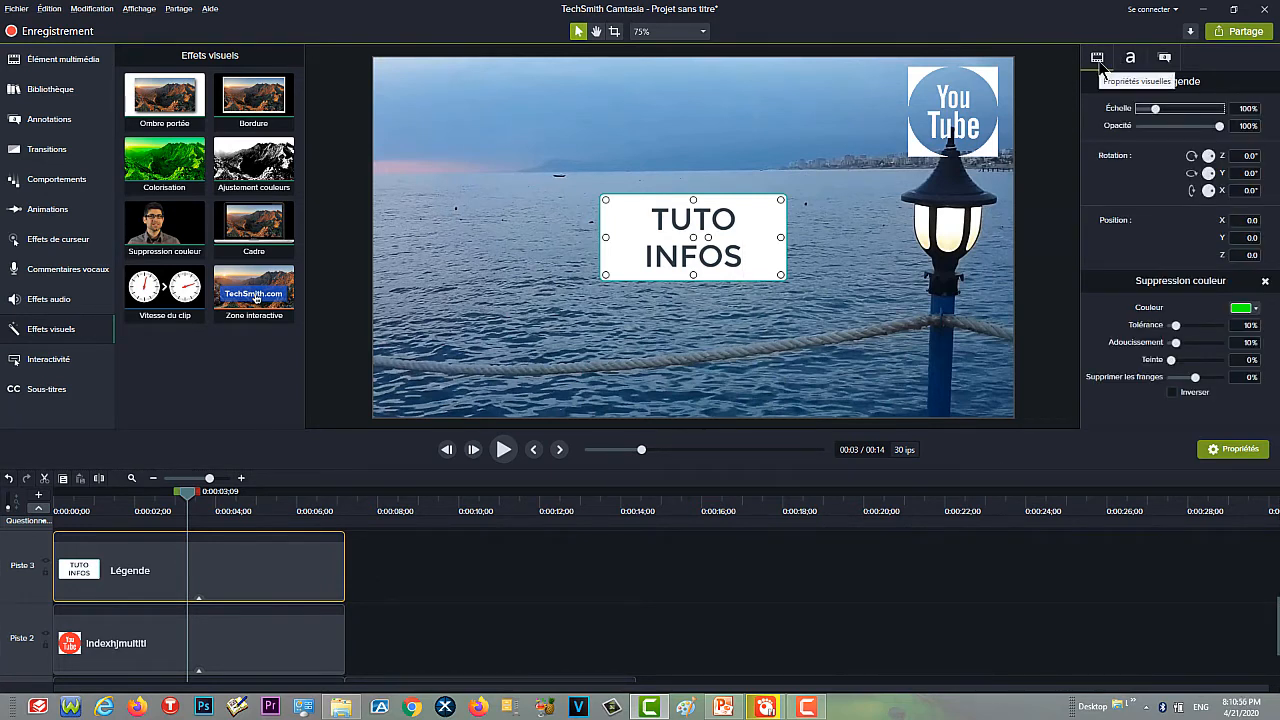
click(1256, 315)
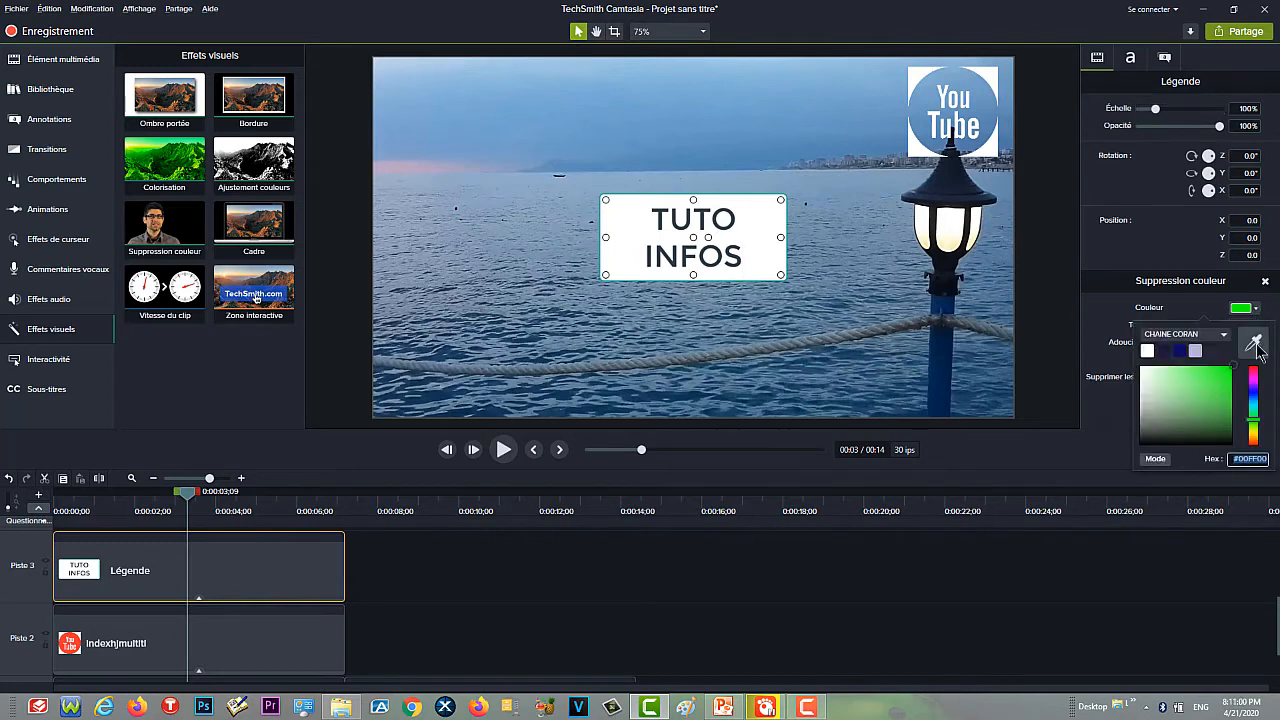
click(1249, 337)
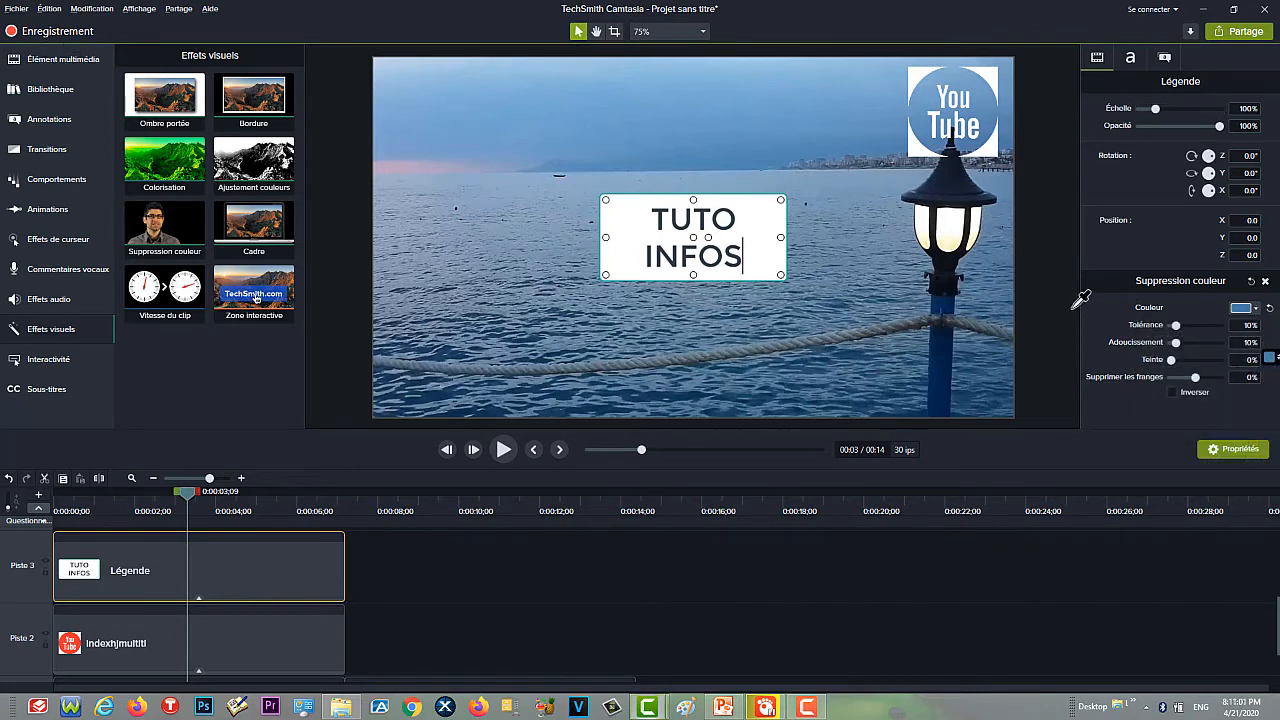
click(765, 264)
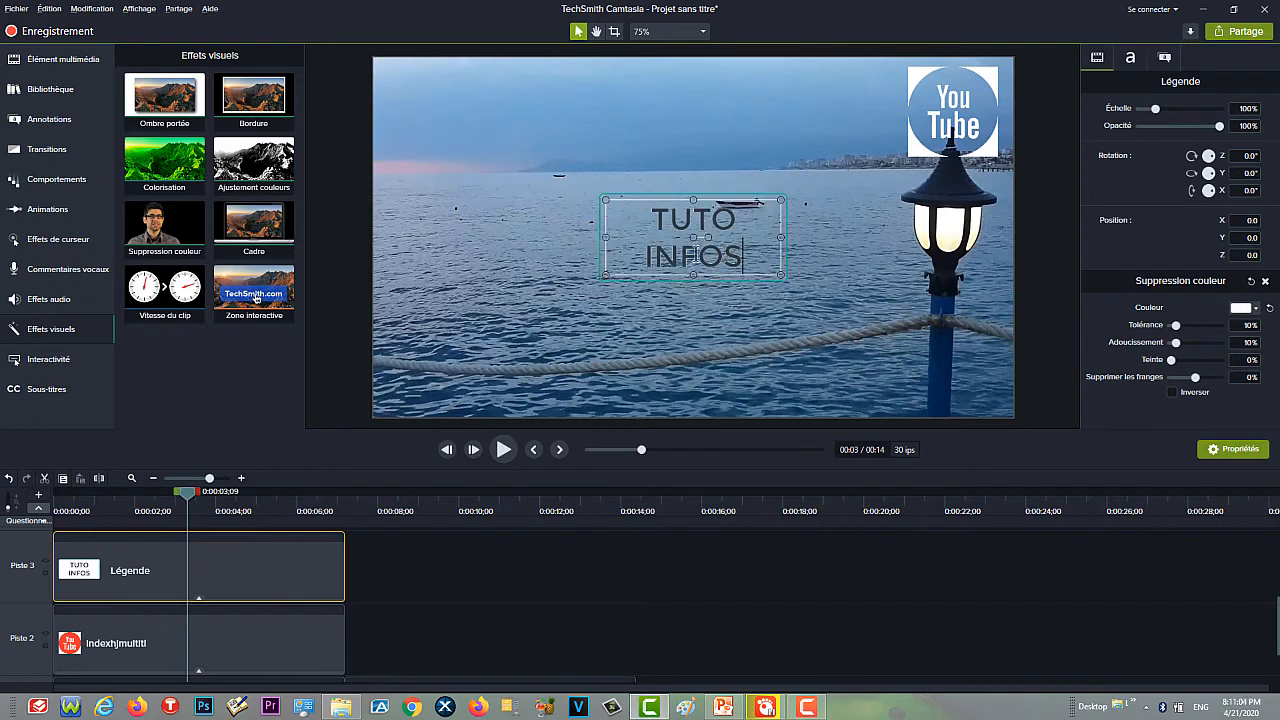
click(693, 256)
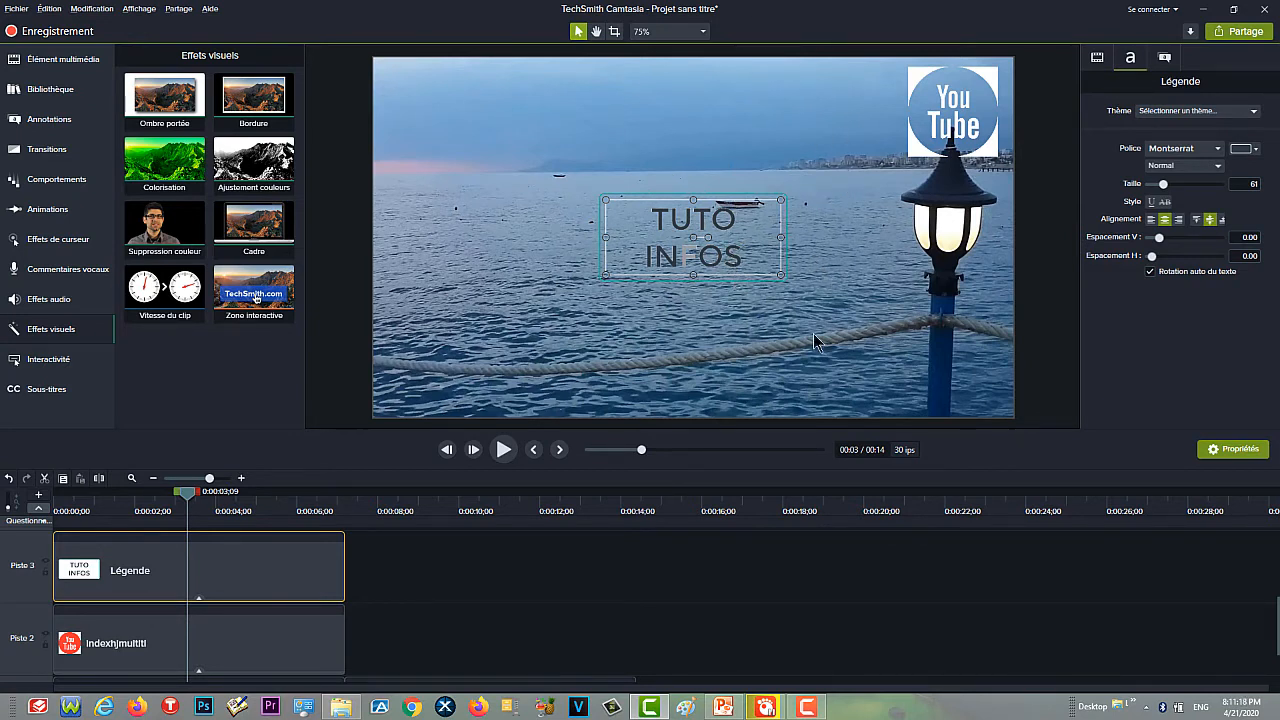
drag(685, 211, 452, 84)
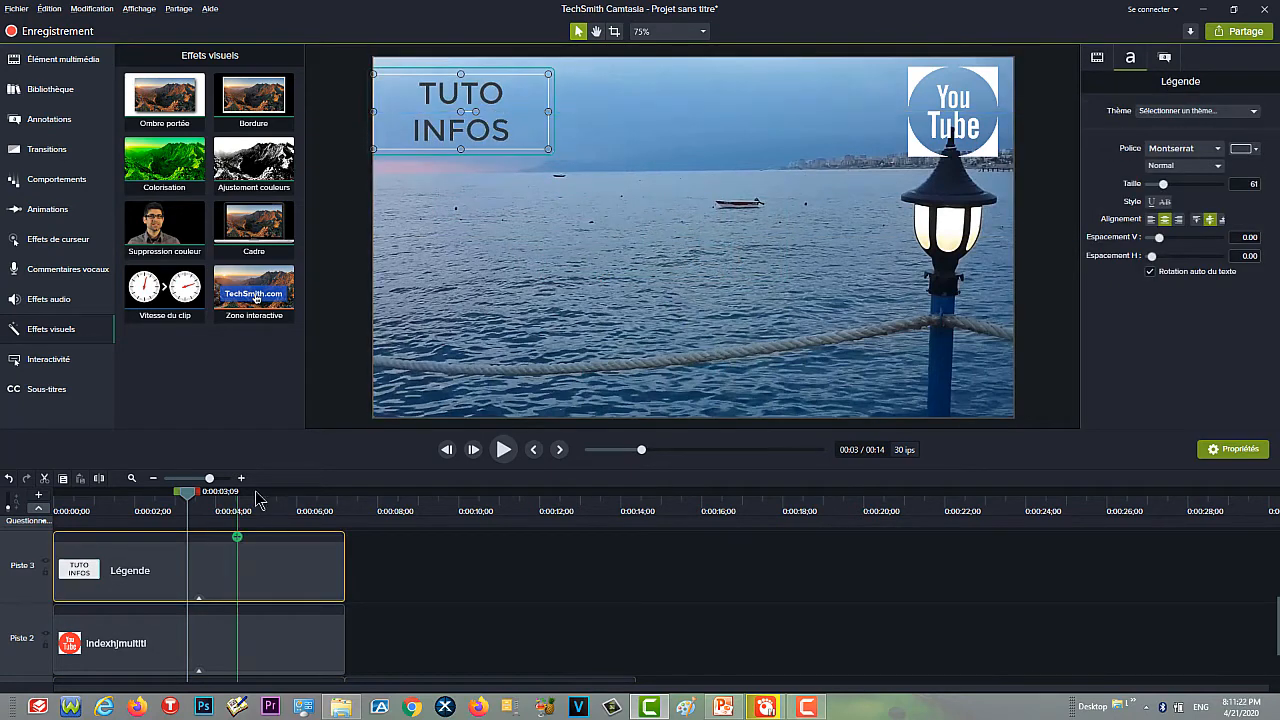
- Shift the autumn and logo clips to about 12.5 s and the callout to about 8.3 s, and move the ocean clip up to Piste 2
scroll(369, 580, up, 2)
scroll(398, 598, down, 4)
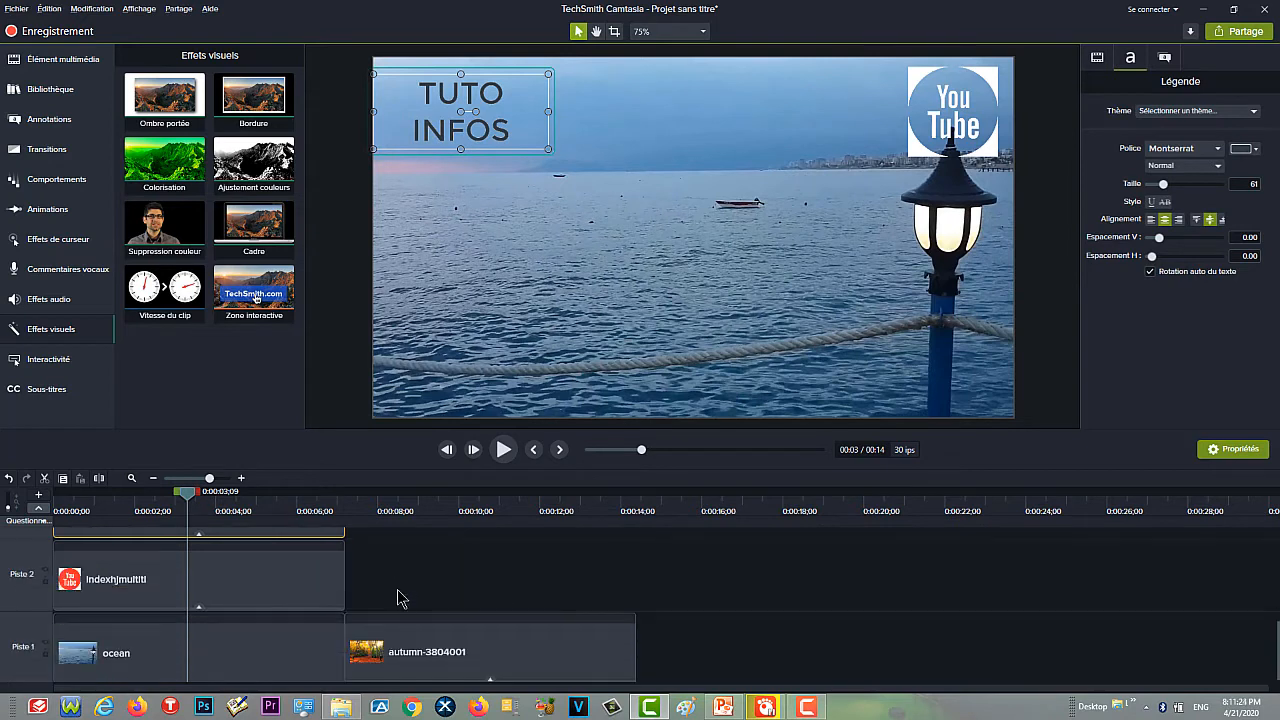
drag(440, 652, 660, 654)
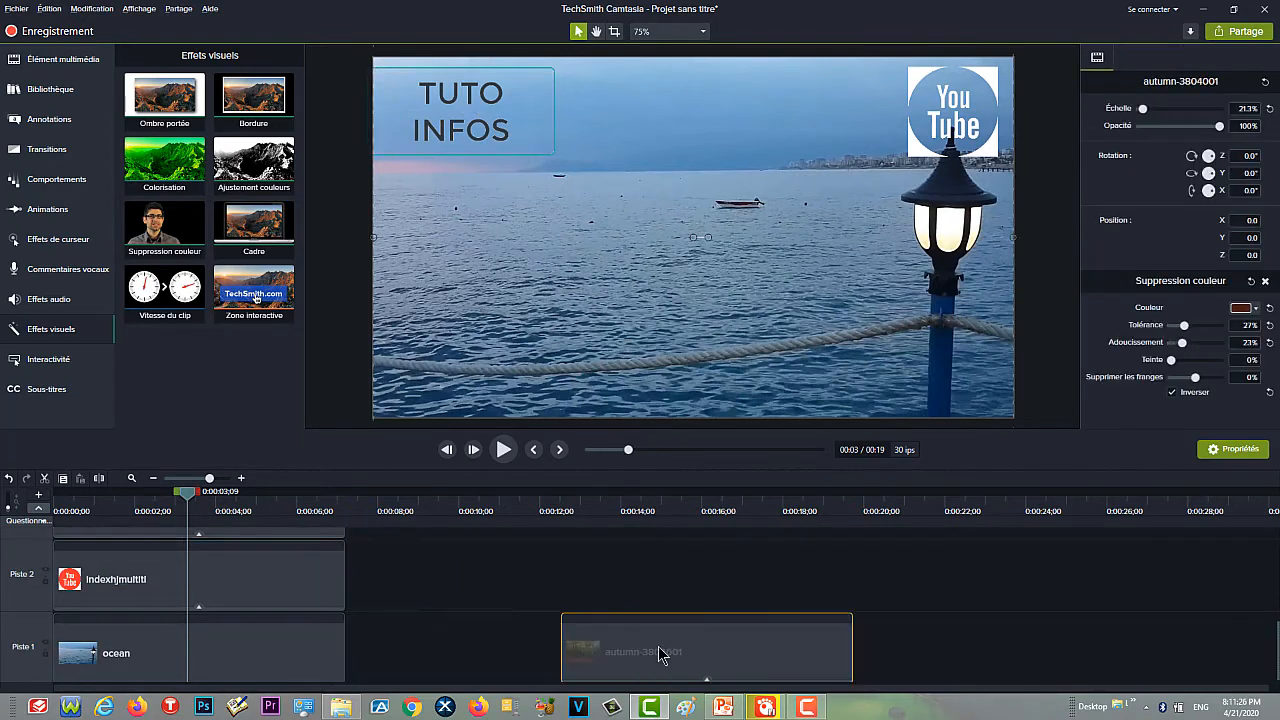
drag(266, 562, 477, 574)
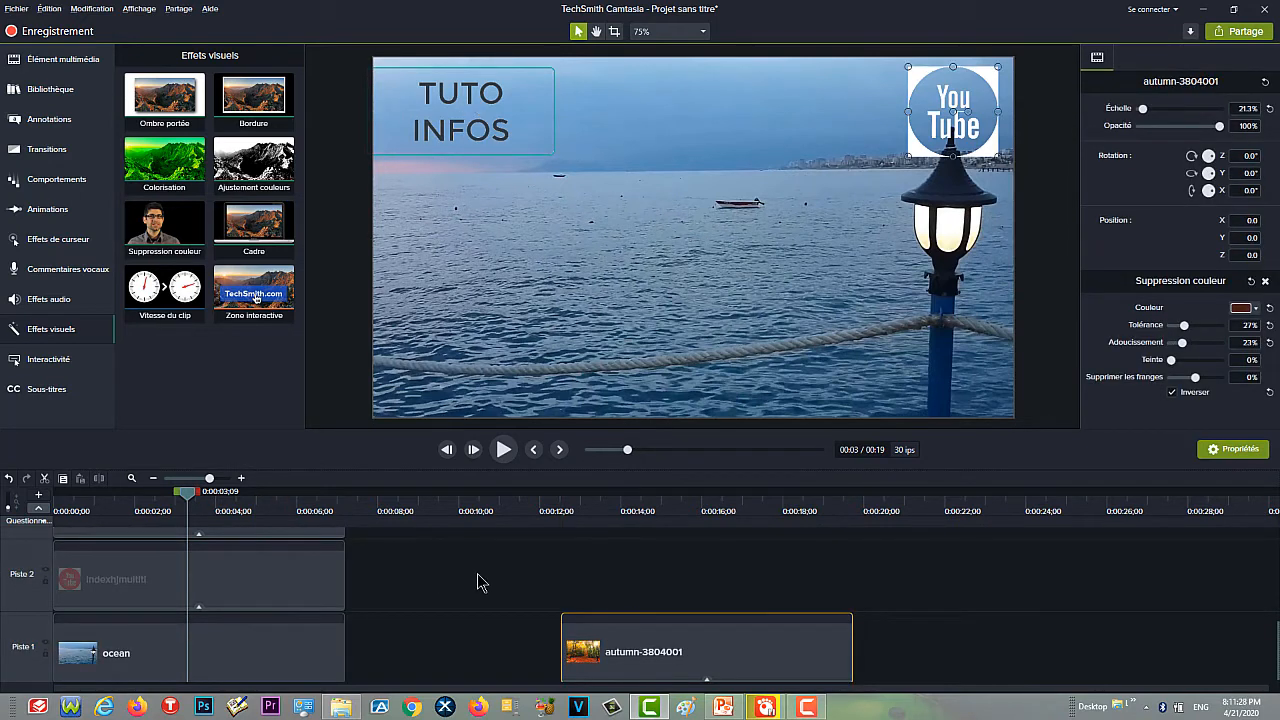
drag(306, 591, 510, 590)
drag(745, 588, 805, 592)
scroll(340, 578, up, 2)
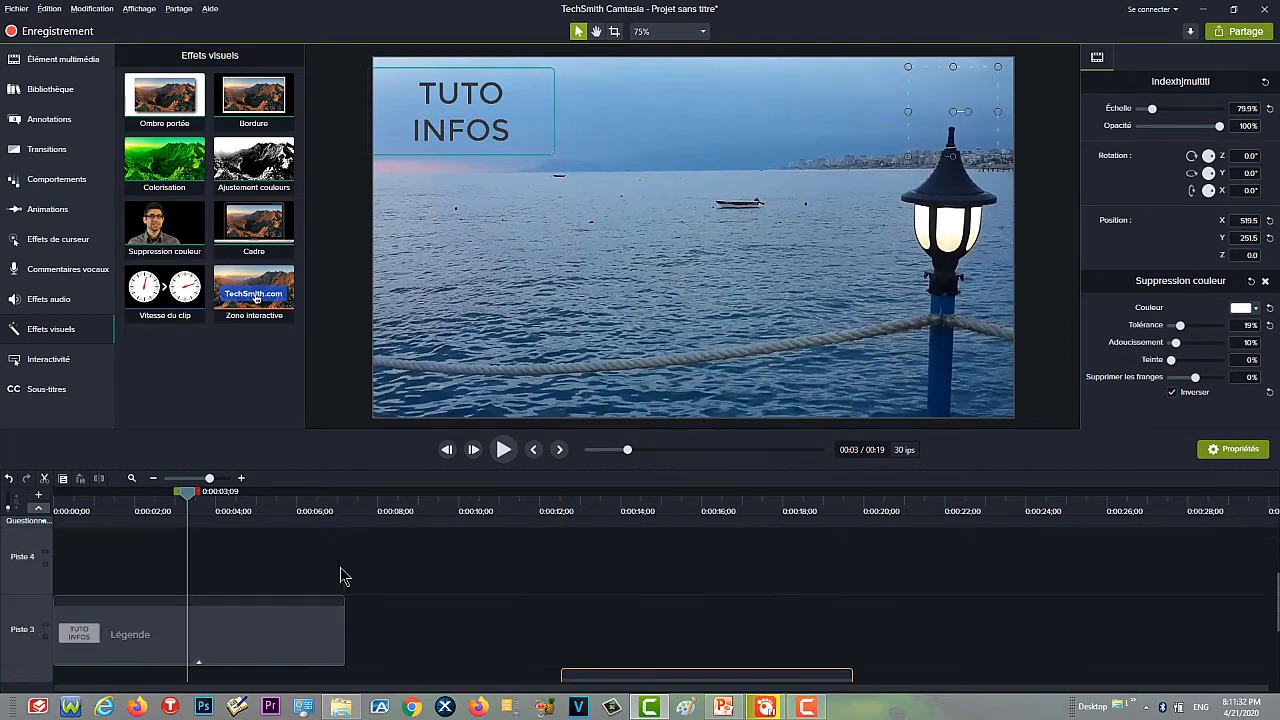
drag(303, 622, 640, 622)
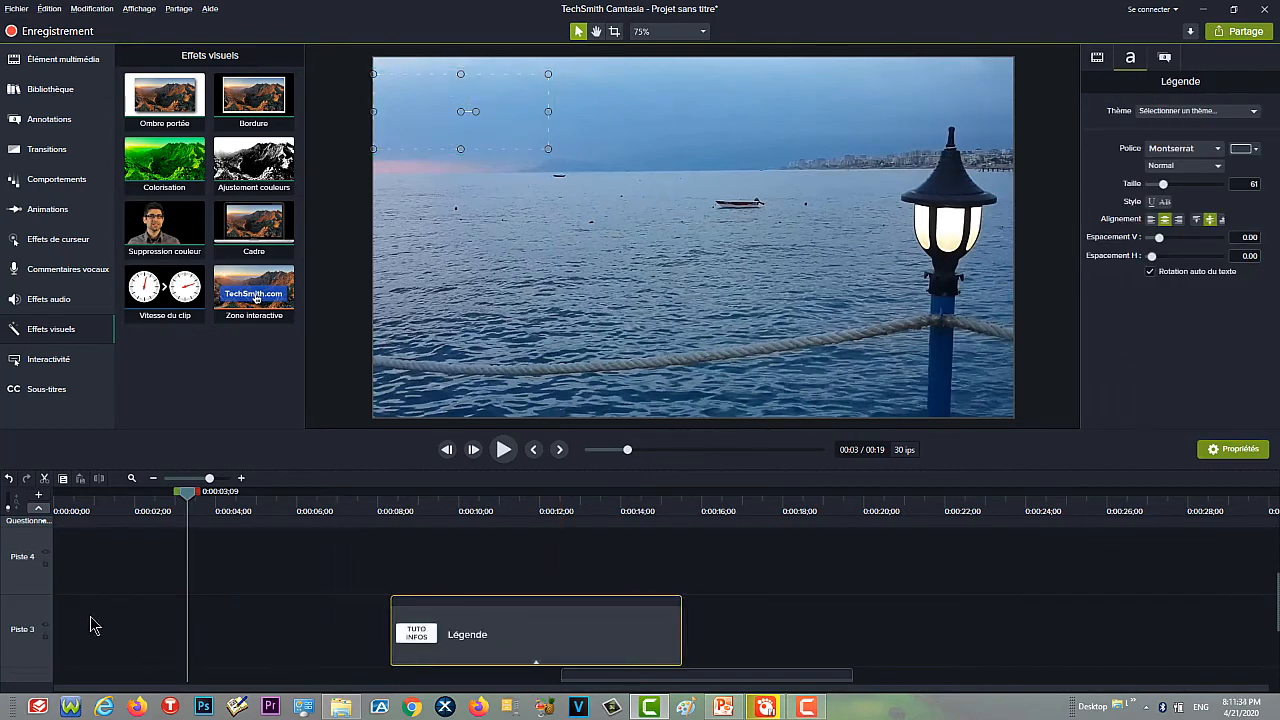
scroll(117, 617, down, 2)
drag(117, 617, 168, 548)
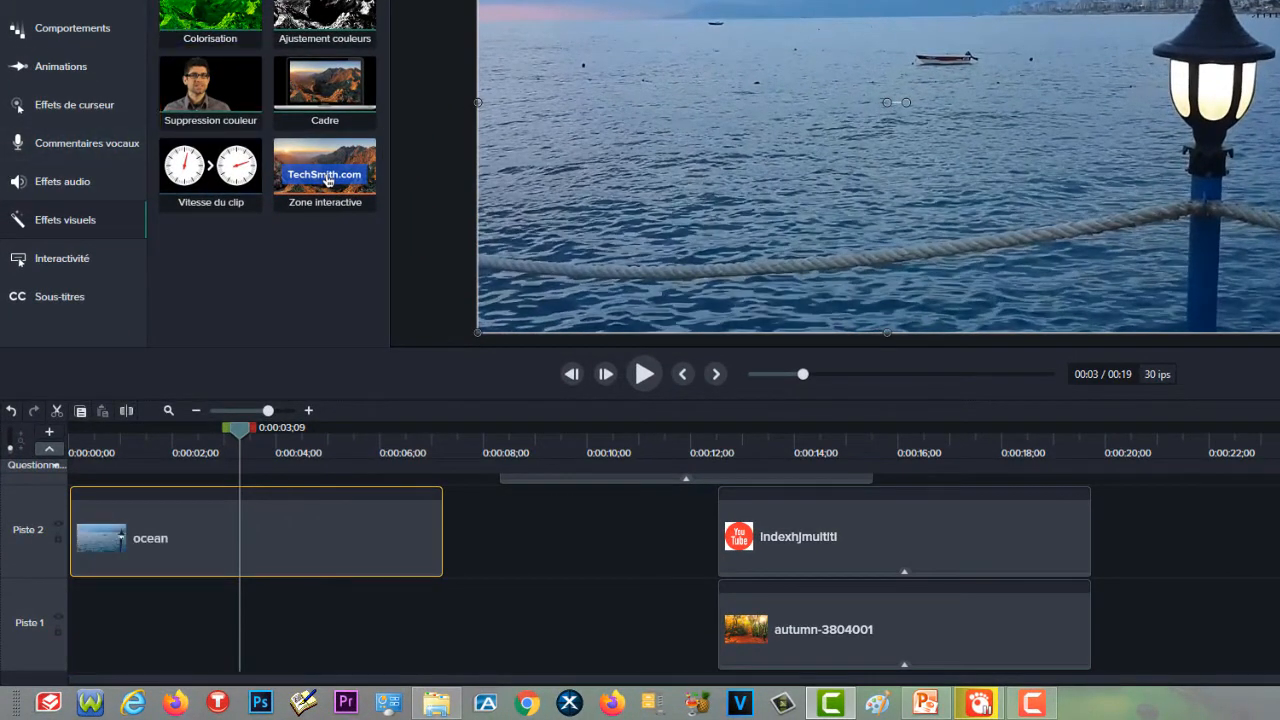
- Add the agriculture-clouds image and place it on Piste 1 beneath the ocean clip, extended to the ocean clip's length
click(50, 0)
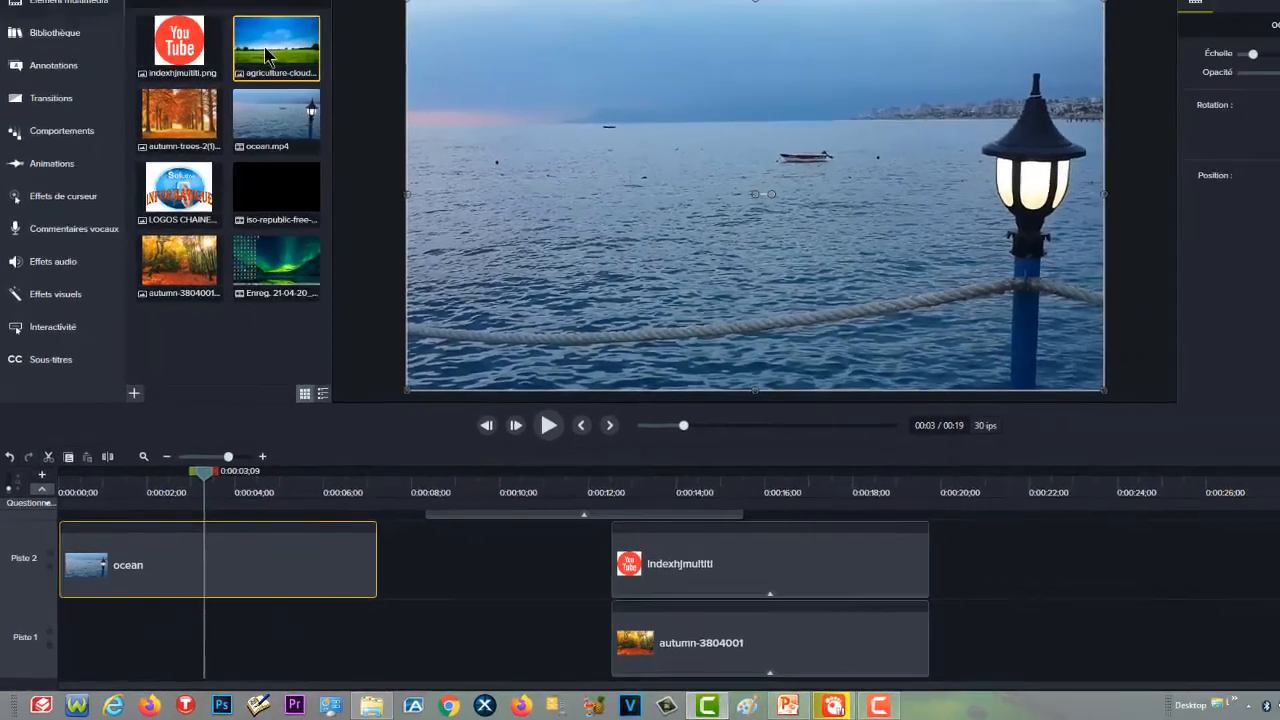
right_click(248, 107)
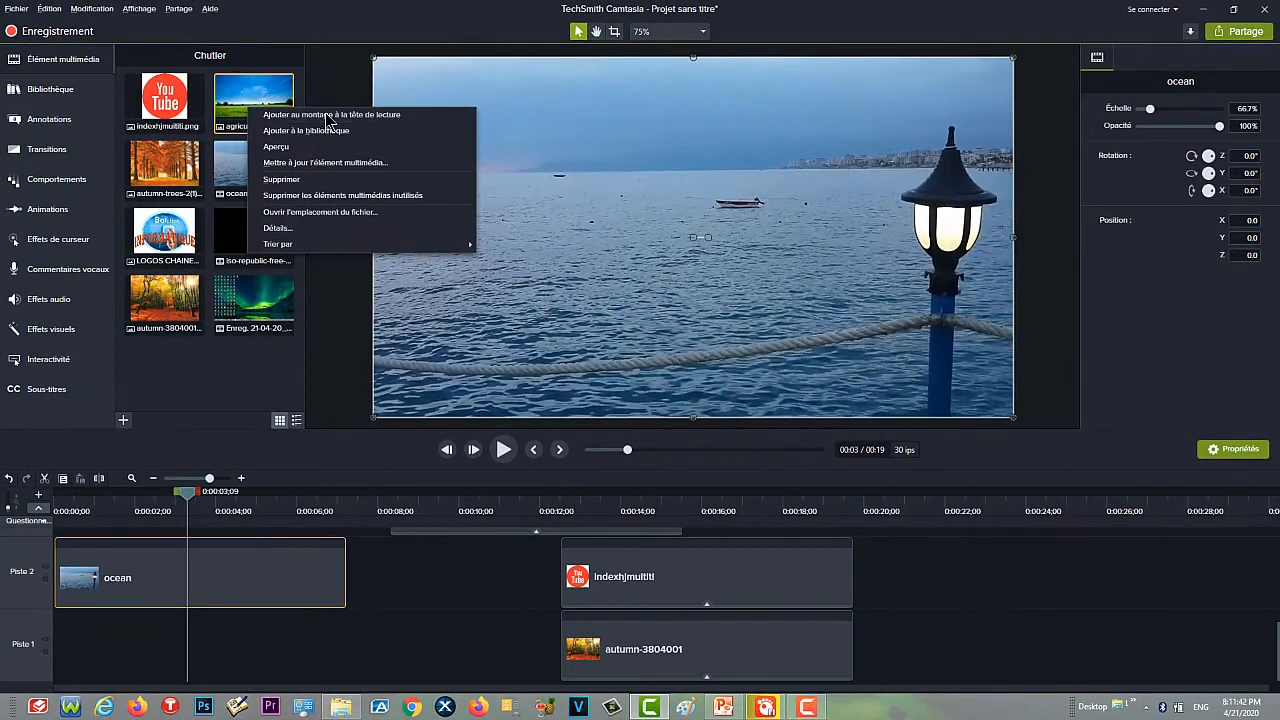
click(327, 116)
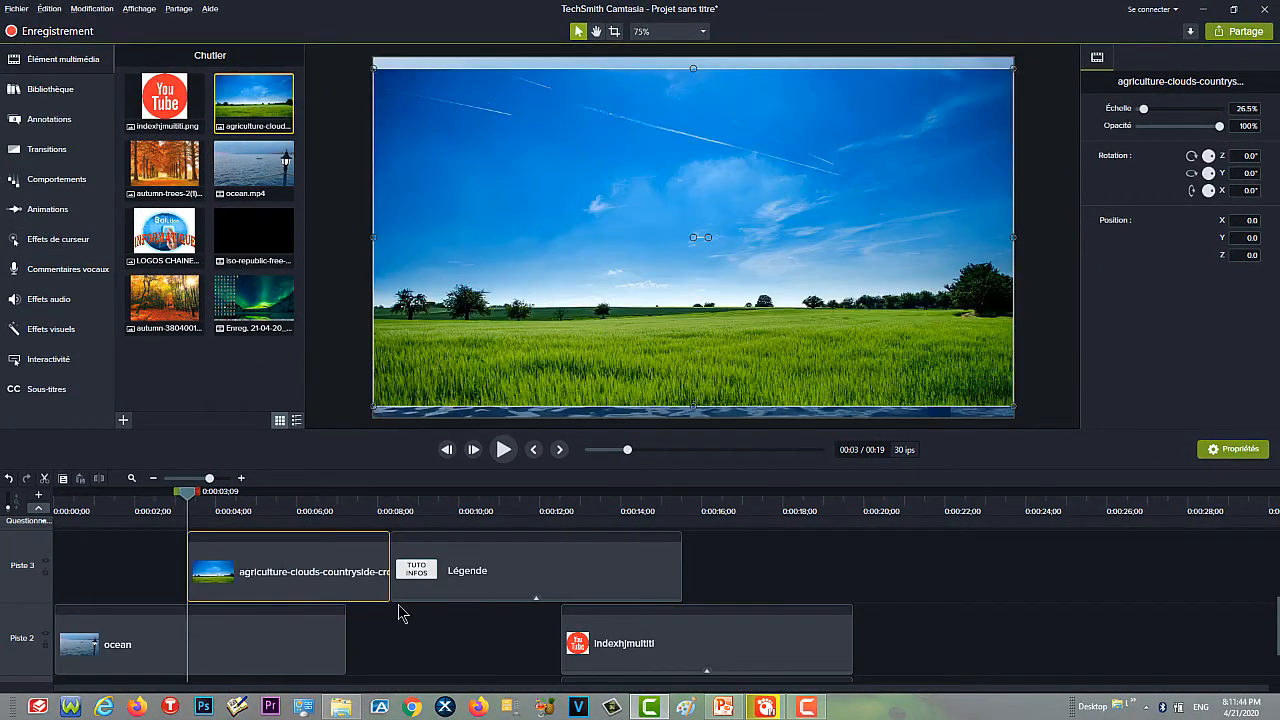
drag(260, 575, 171, 578)
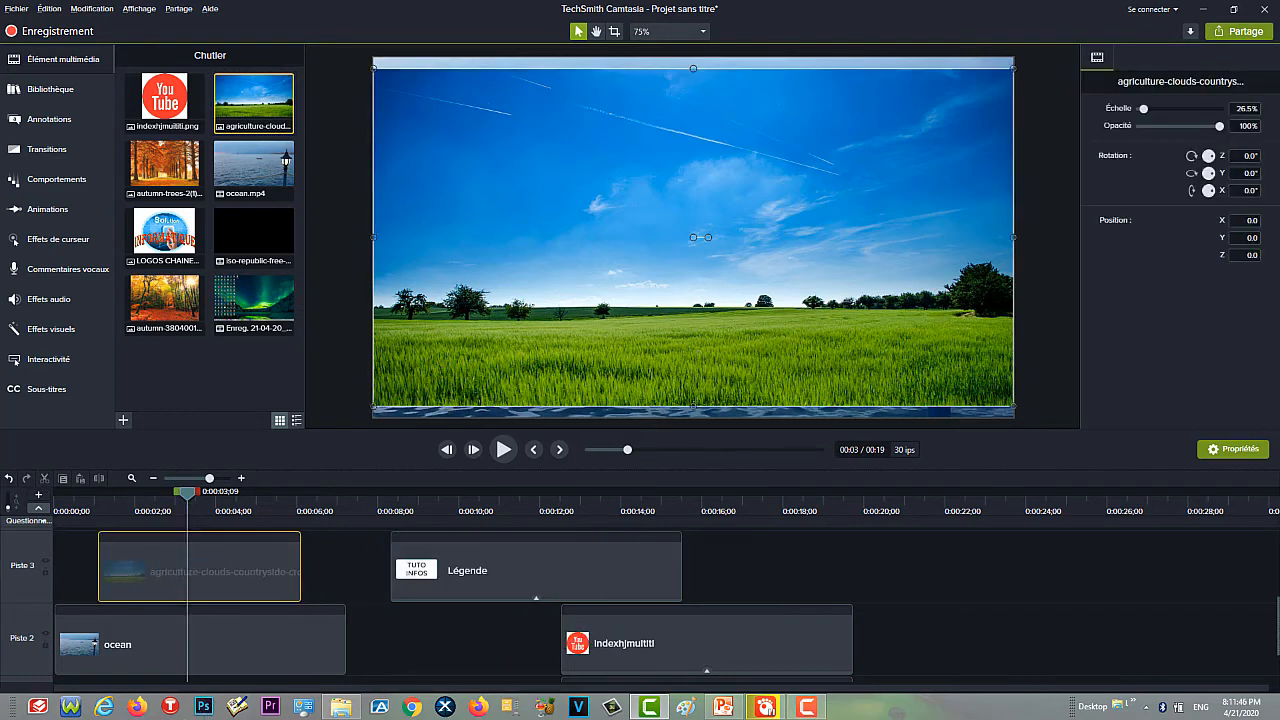
drag(130, 710, 72, 710)
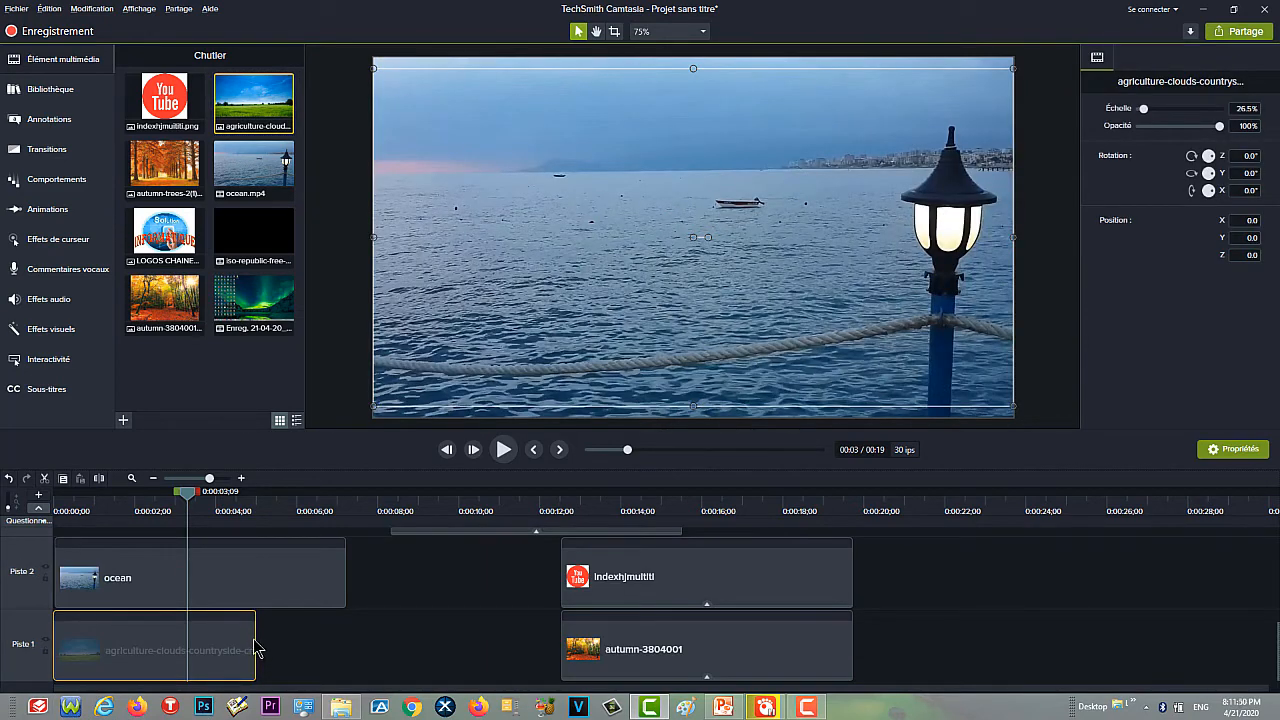
drag(255, 636, 346, 634)
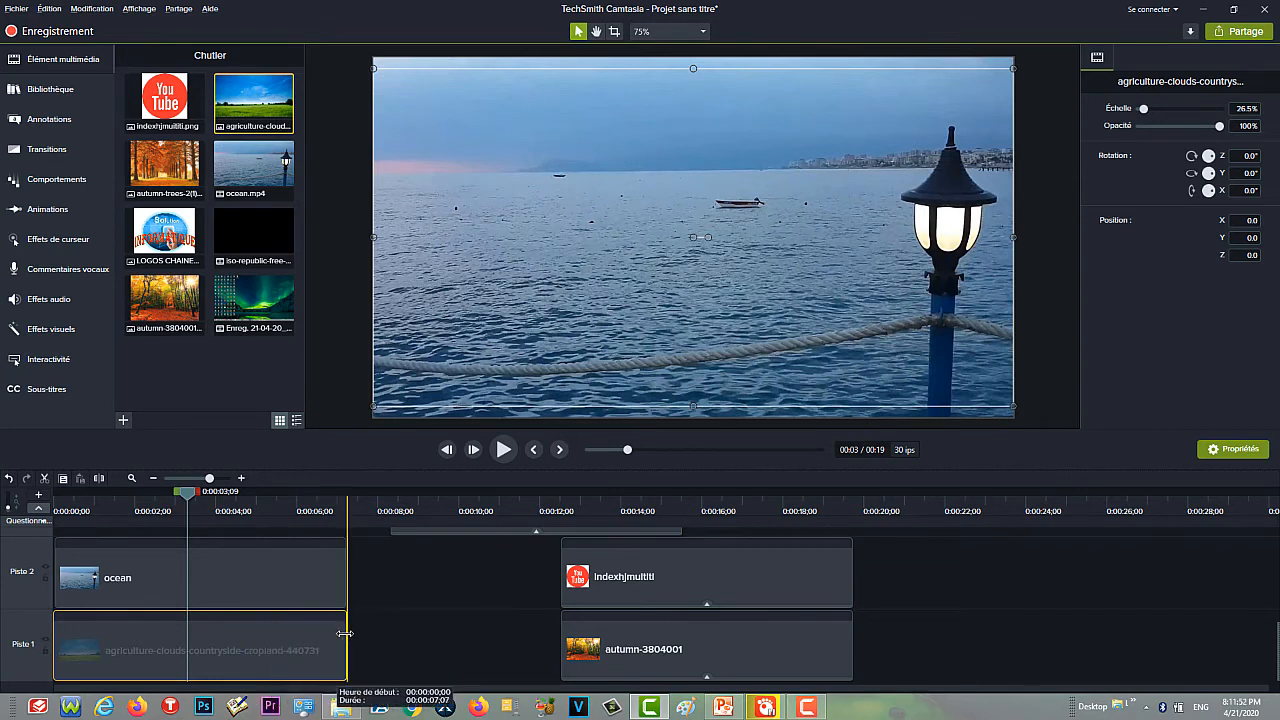
- Apply the Suppression couleur effect to the ocean clip on Piste 2
click(230, 592)
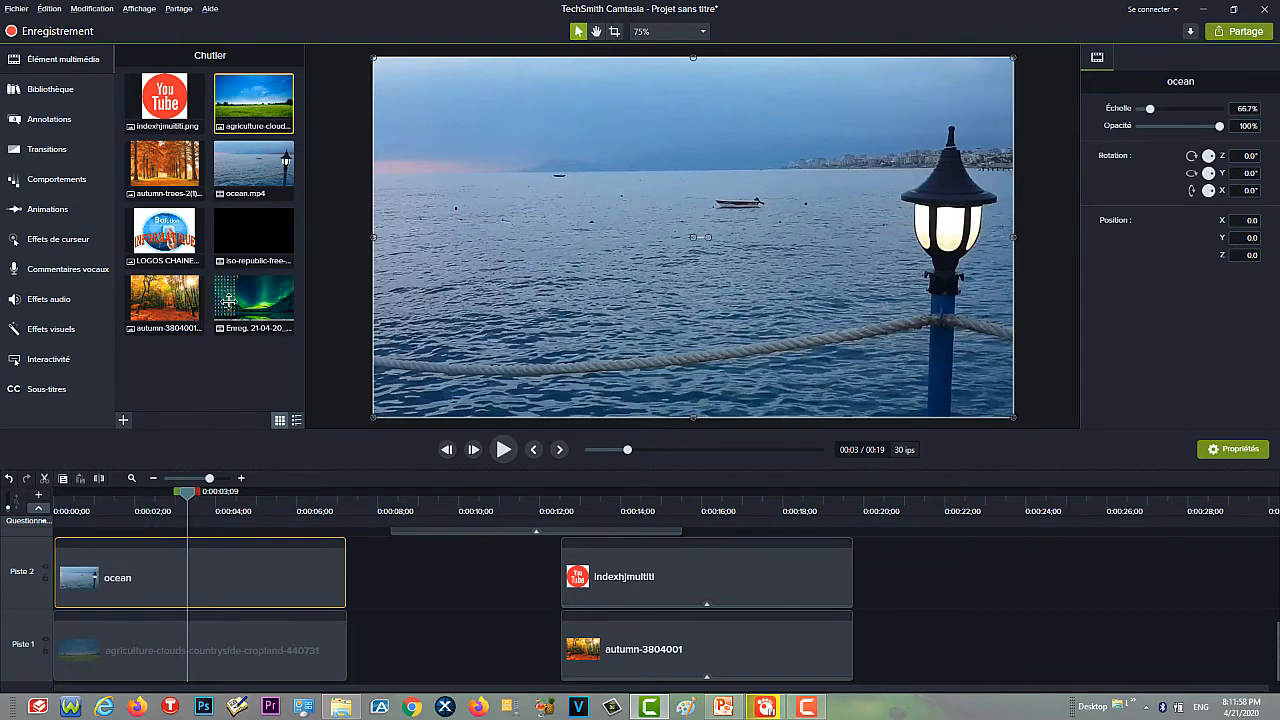
click(62, 330)
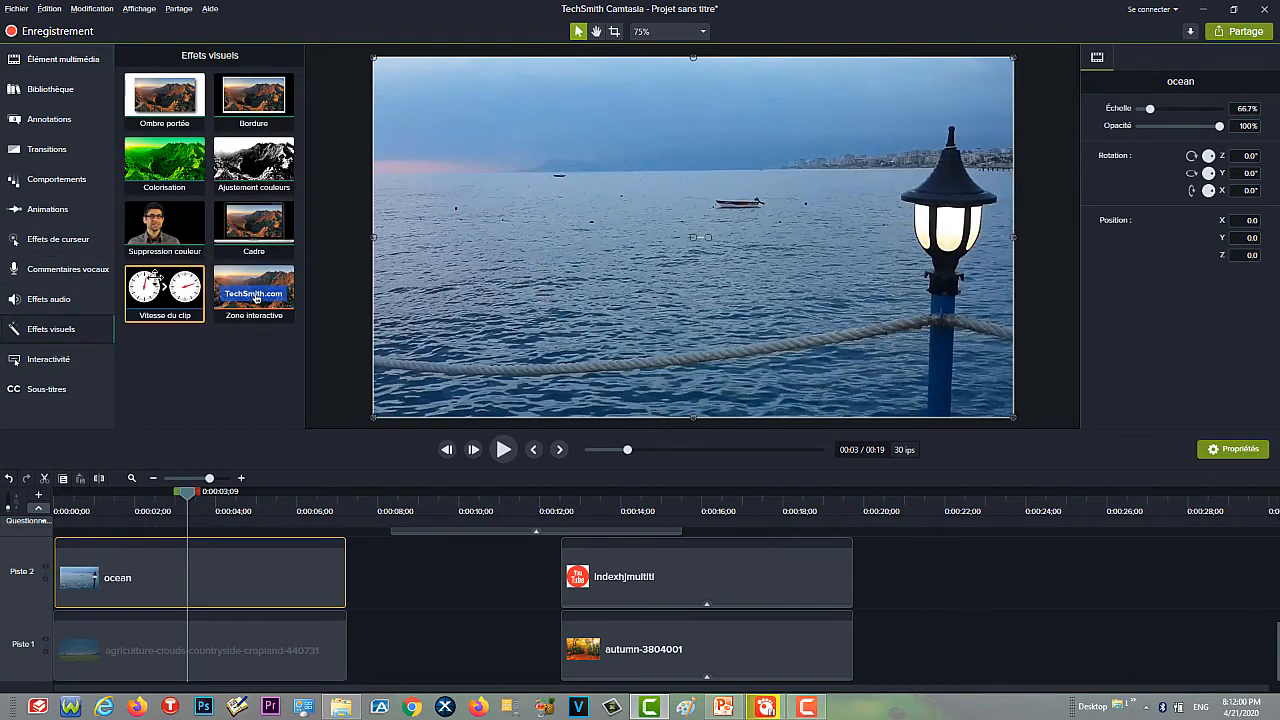
click(175, 236)
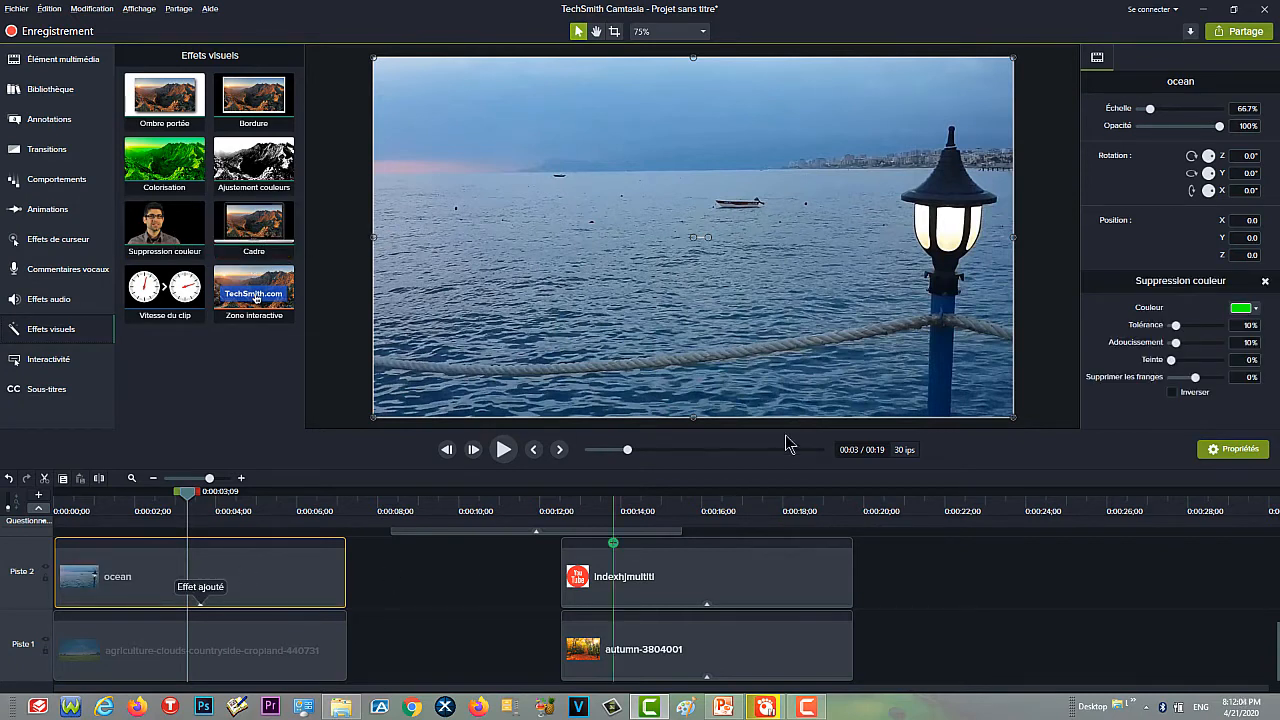
- Sample the blue of the sea in the ocean clip as the colour to remove
click(1244, 308)
click(1245, 342)
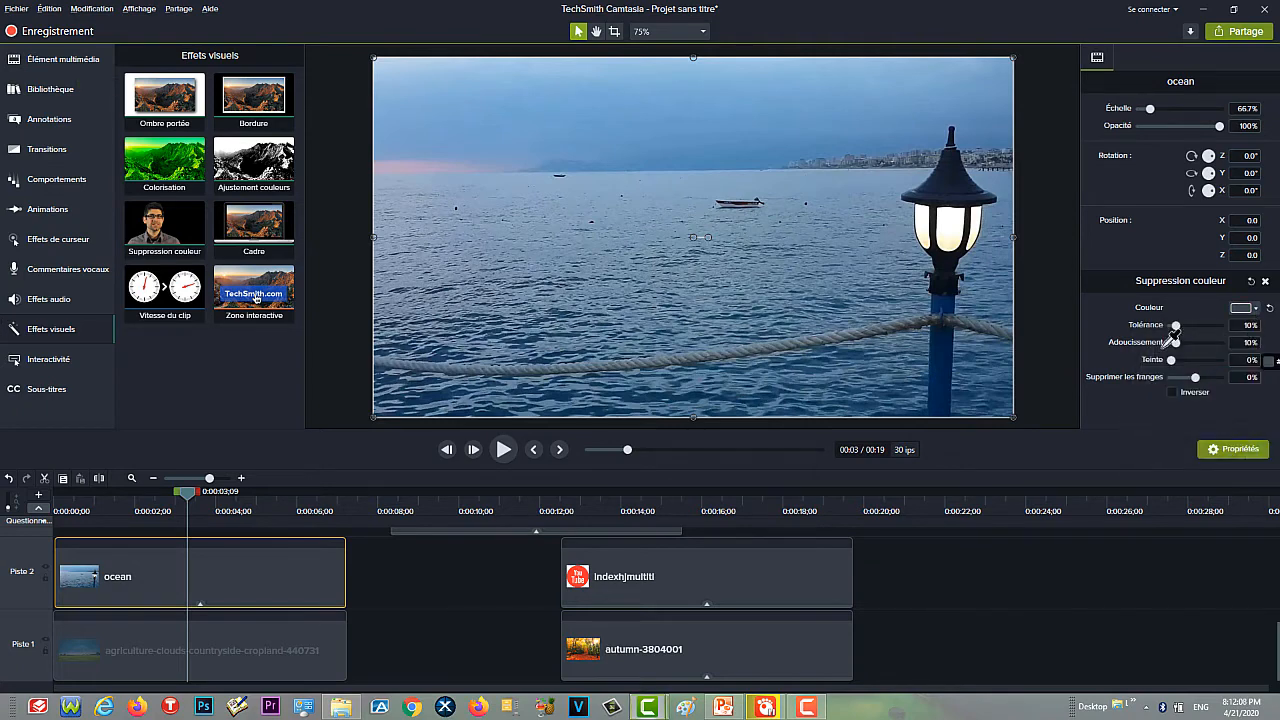
click(800, 306)
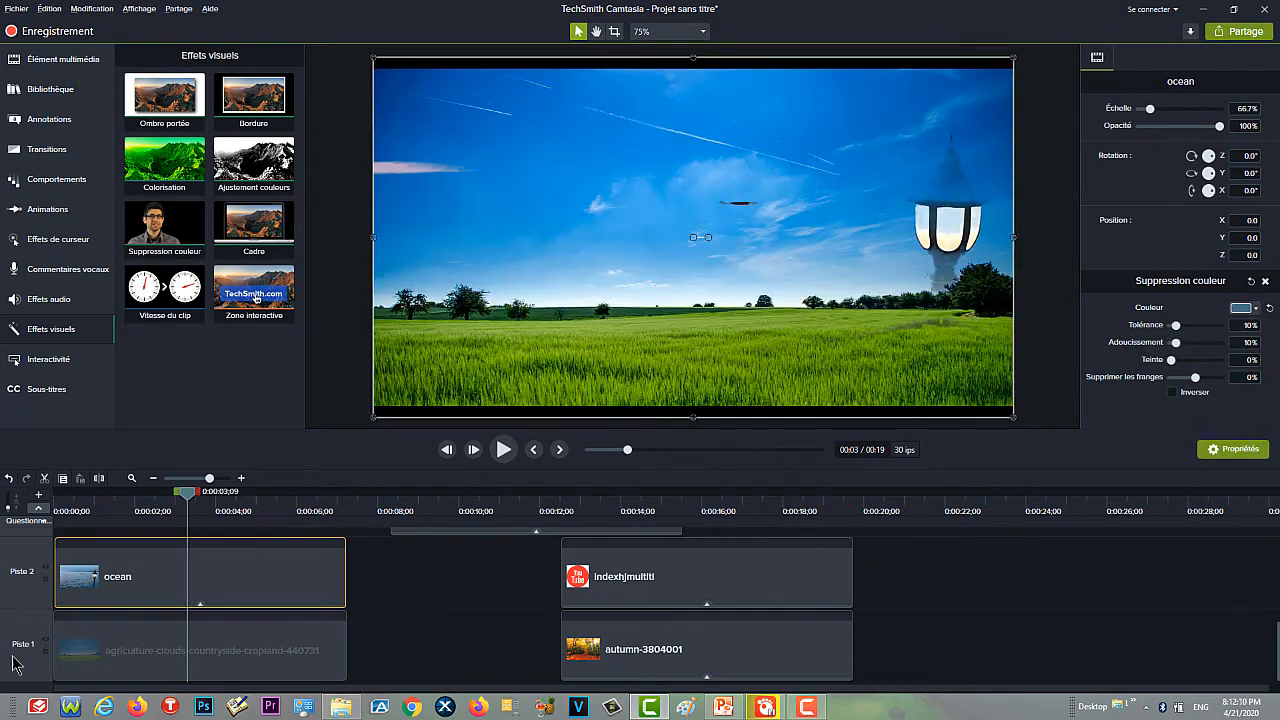
- Invert the ocean clip's colour removal and raise its tolerance to 70% and its softness to 53%
click(1173, 393)
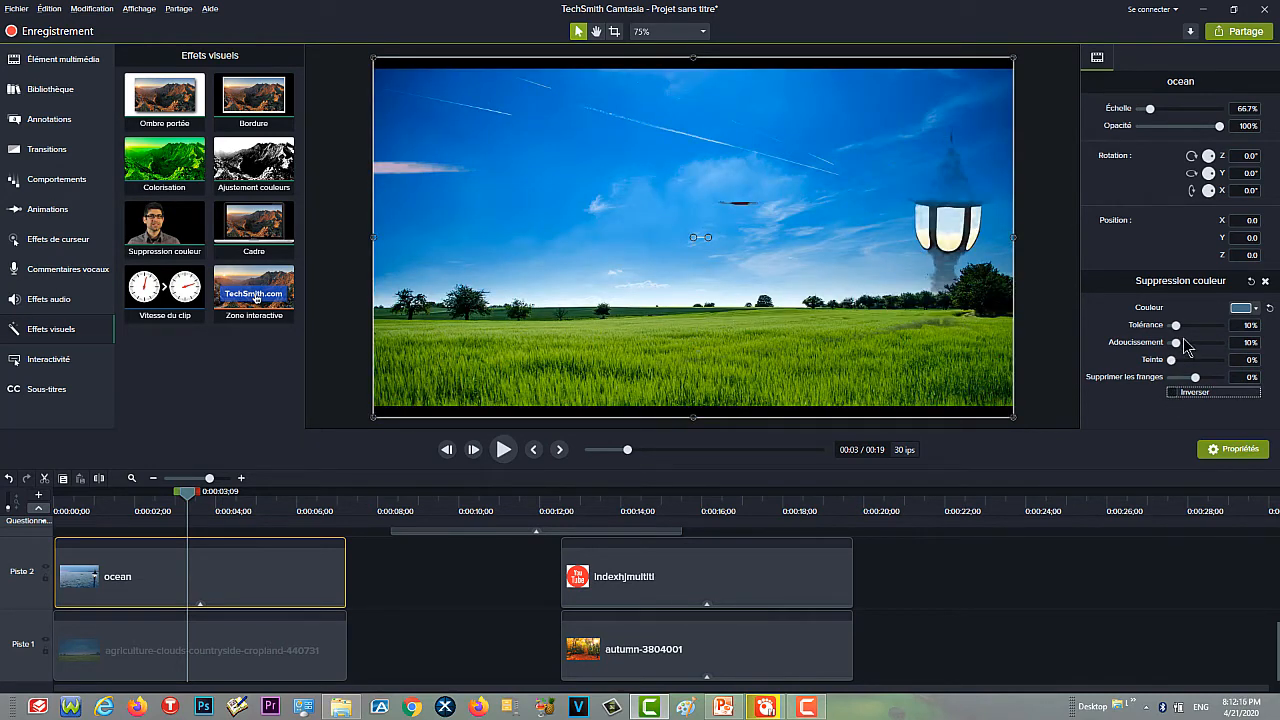
drag(1185, 350, 1191, 327)
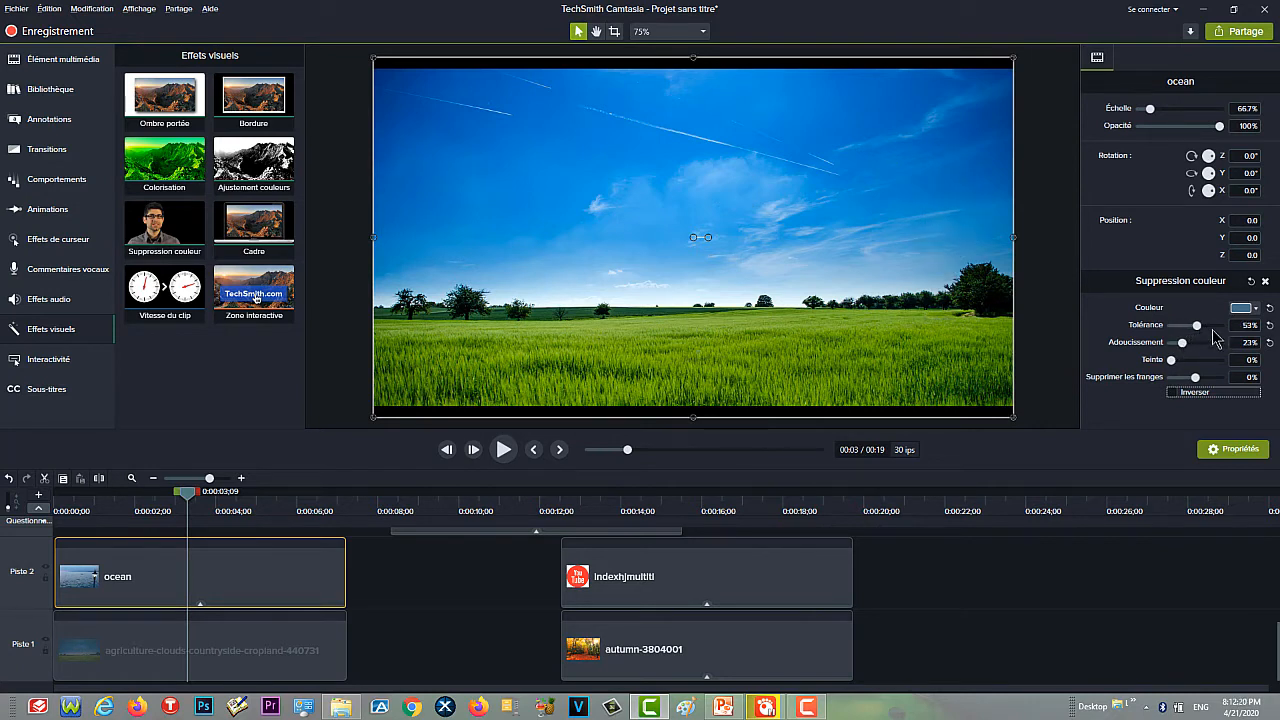
click(1188, 343)
click(1178, 391)
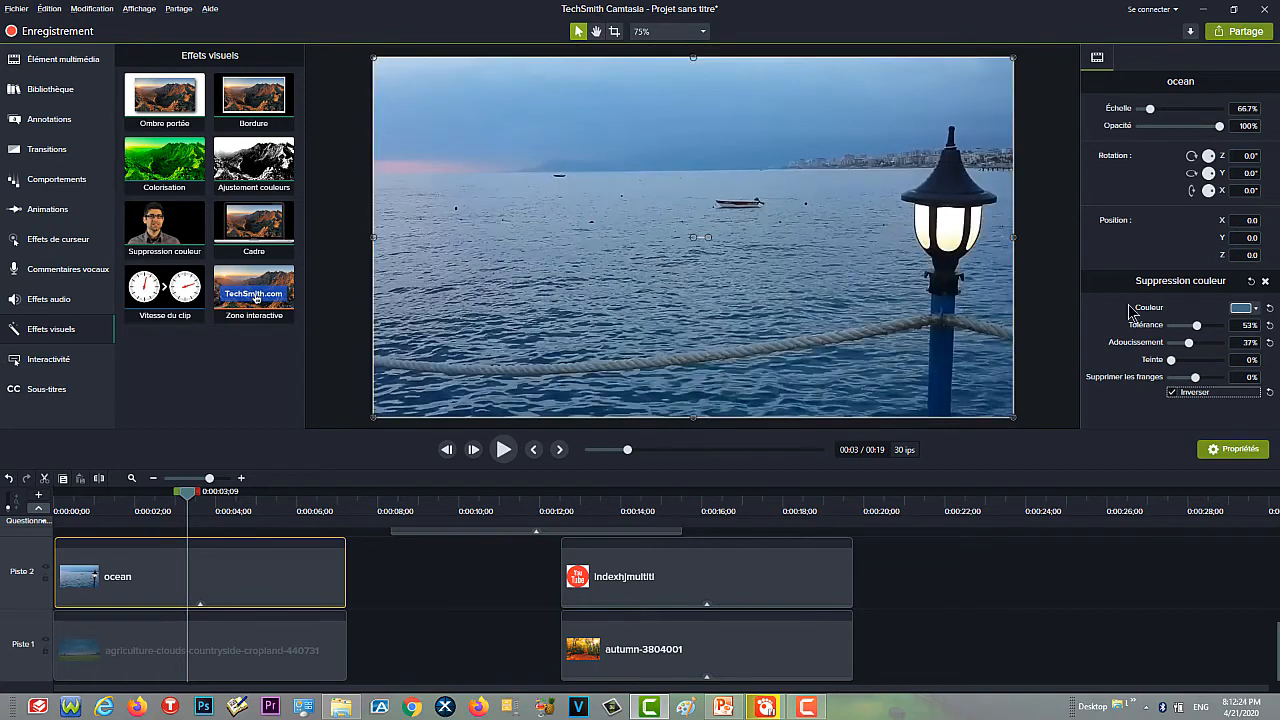
click(1205, 325)
- Move the playhead to 0:00:00;28 and shift the ocean clip on Piste 2 to the very start of the timeline
drag(191, 498, 94, 527)
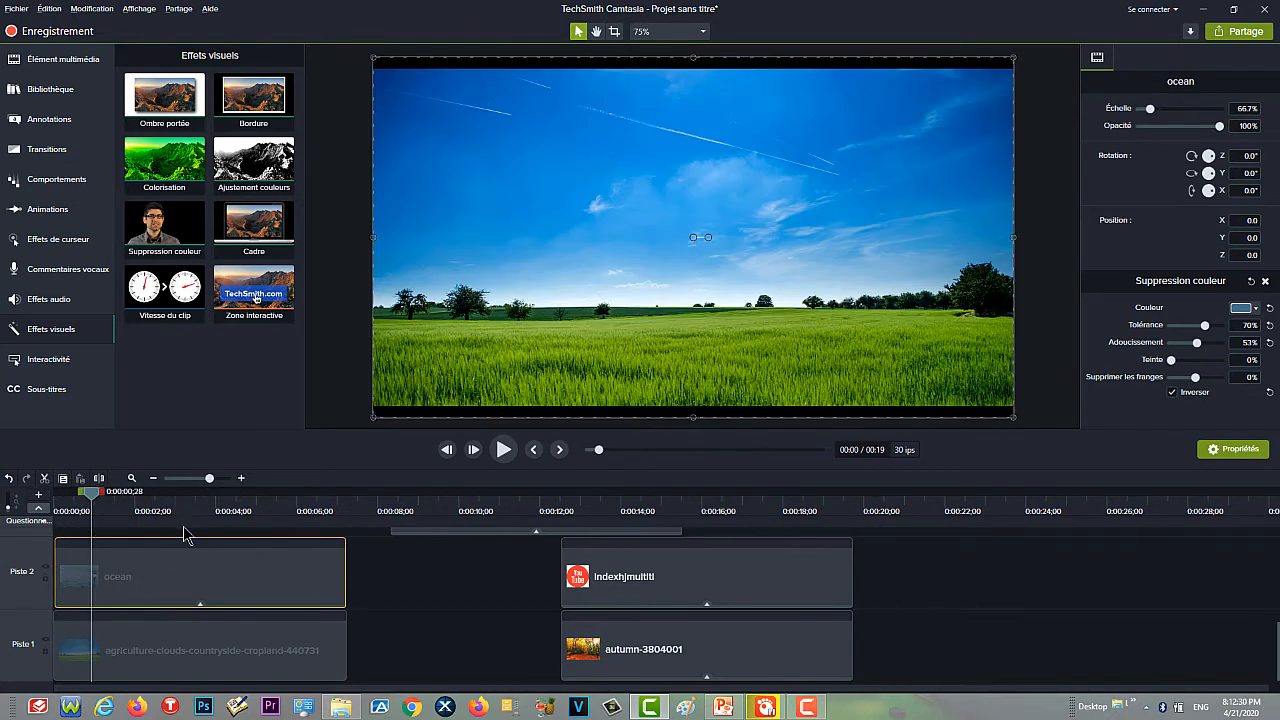
drag(157, 568, 122, 577)
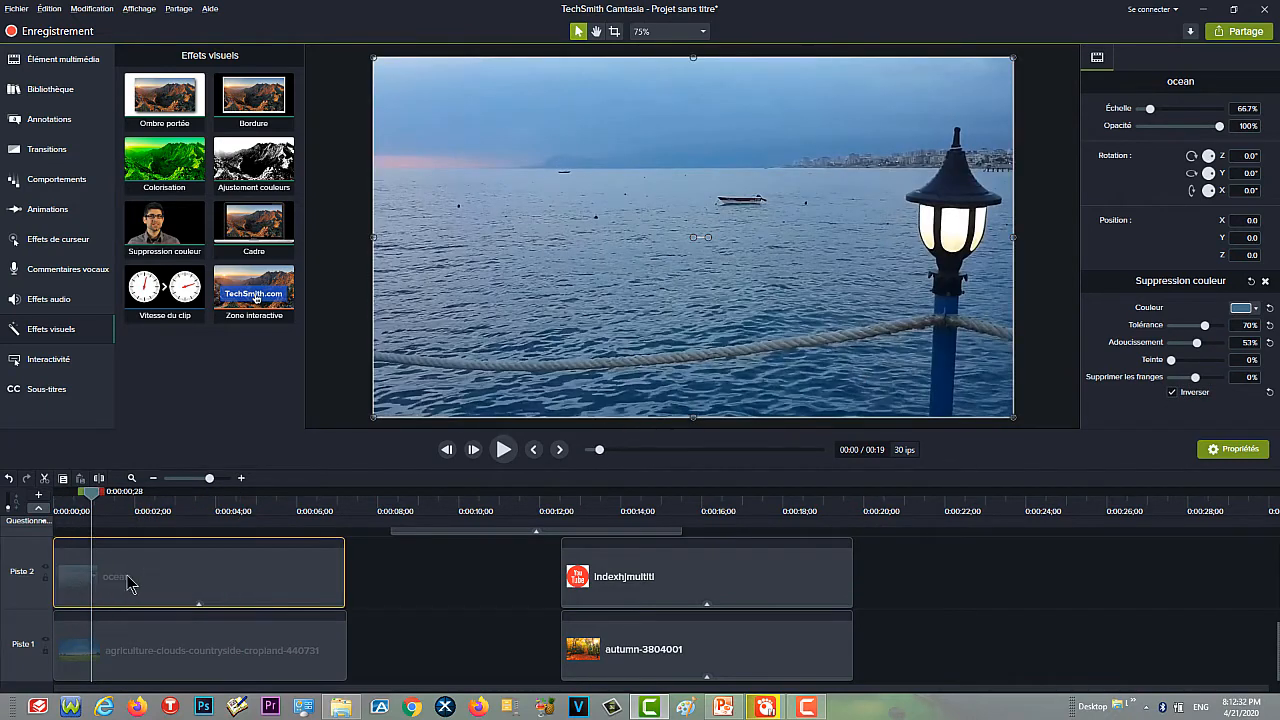
- Lower the ocean clip's colour removal tolerance to 2% and softness to 0%, and play a short preview of the effect
click(1179, 345)
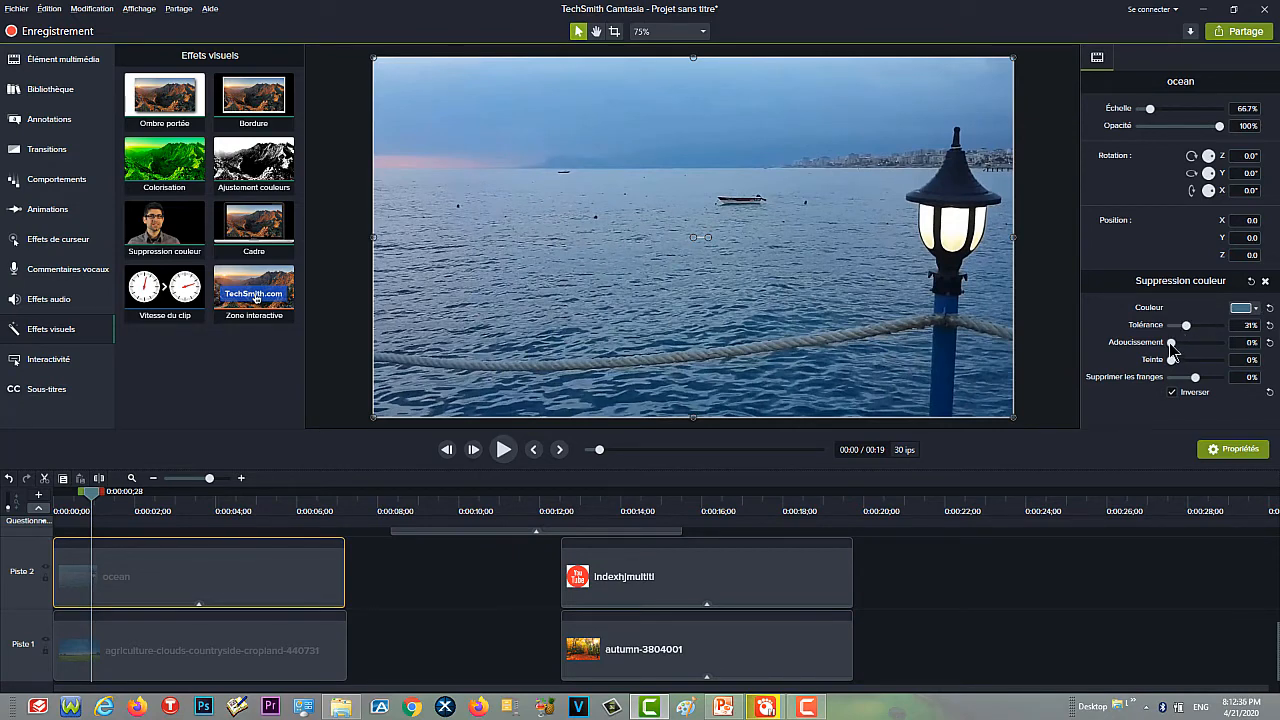
click(1172, 343)
drag(1186, 326, 1178, 328)
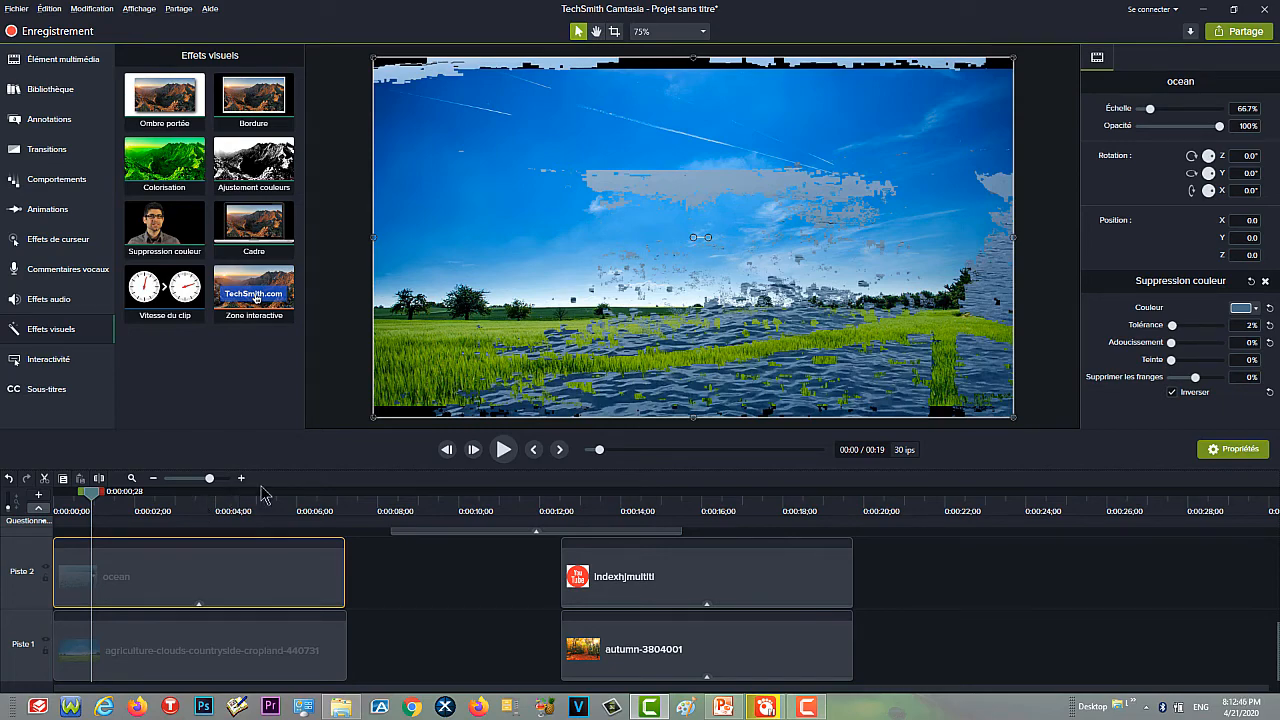
click(503, 450)
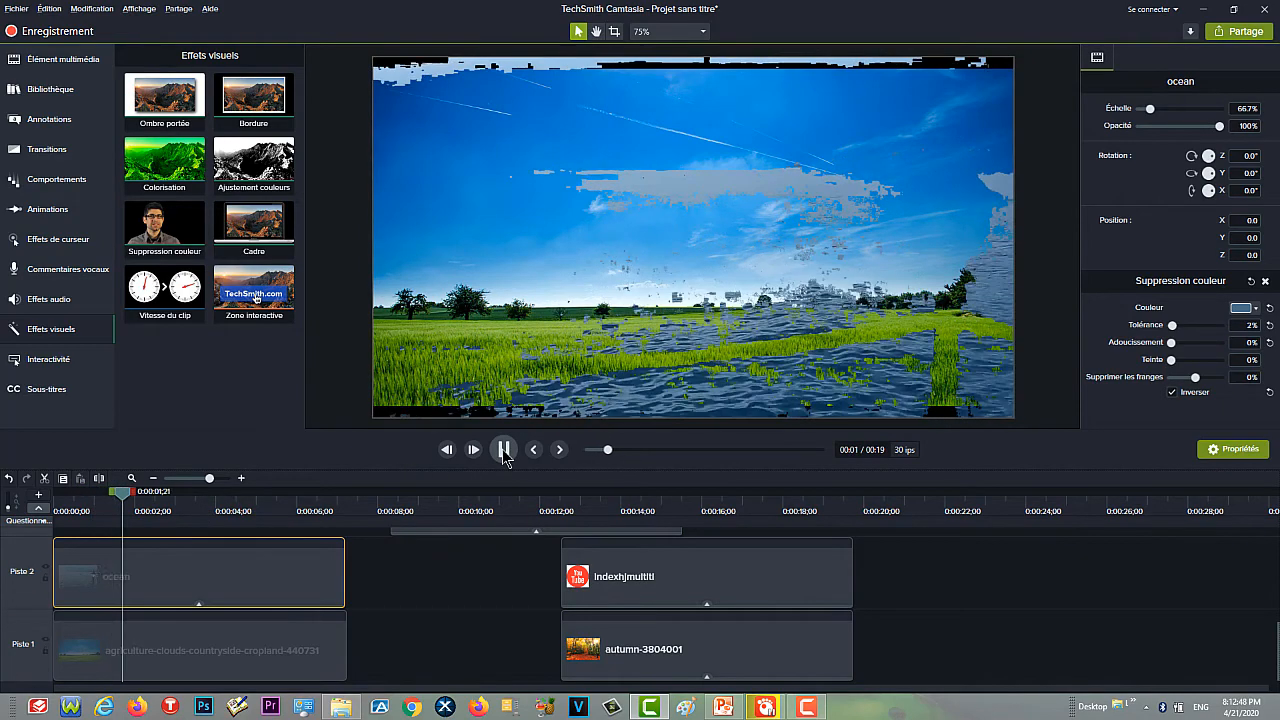
click(504, 451)
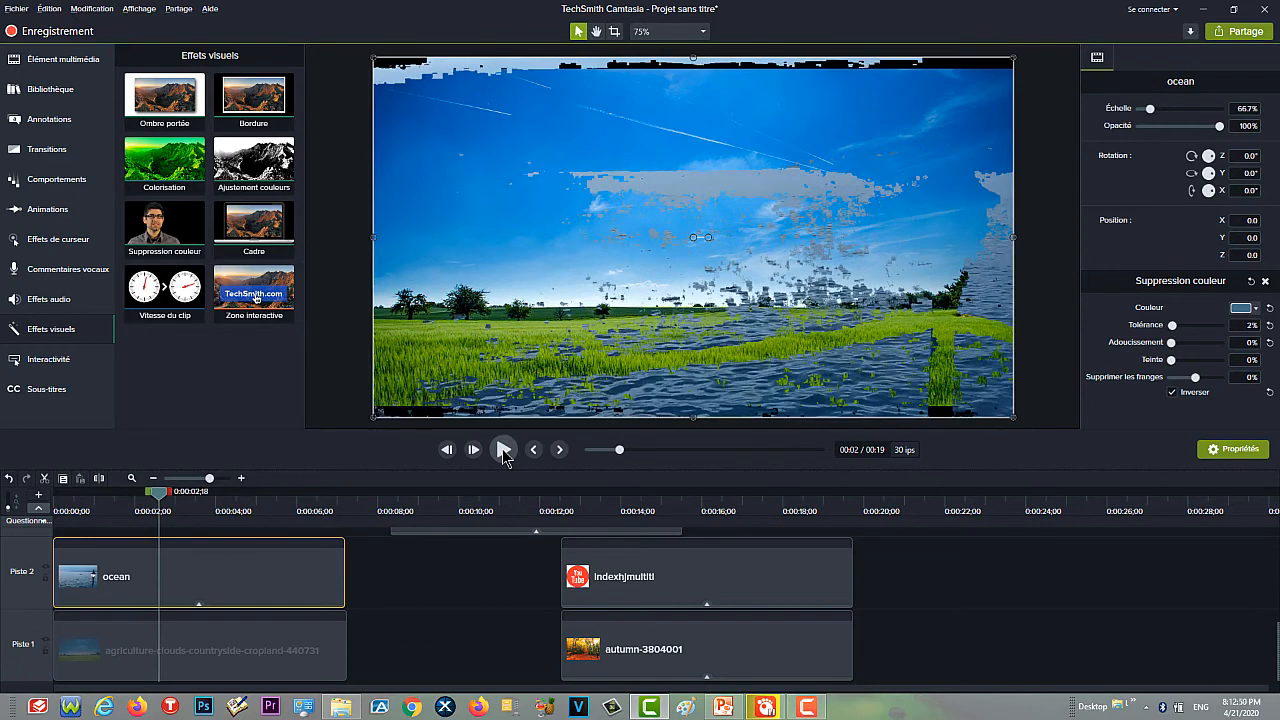